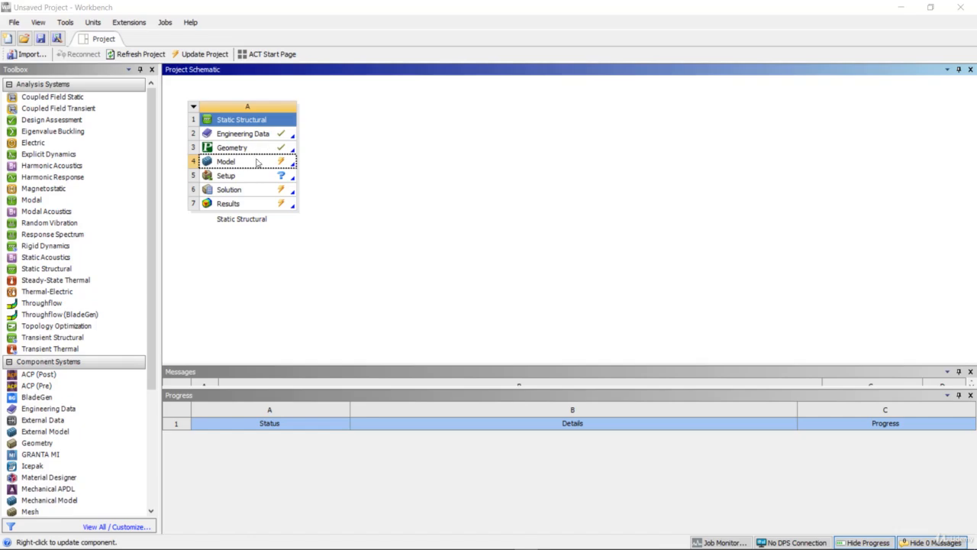
# Open the static structural model for editing and generate the default mesh on the cylinder and block
pyautogui.doubleClick(257, 162)
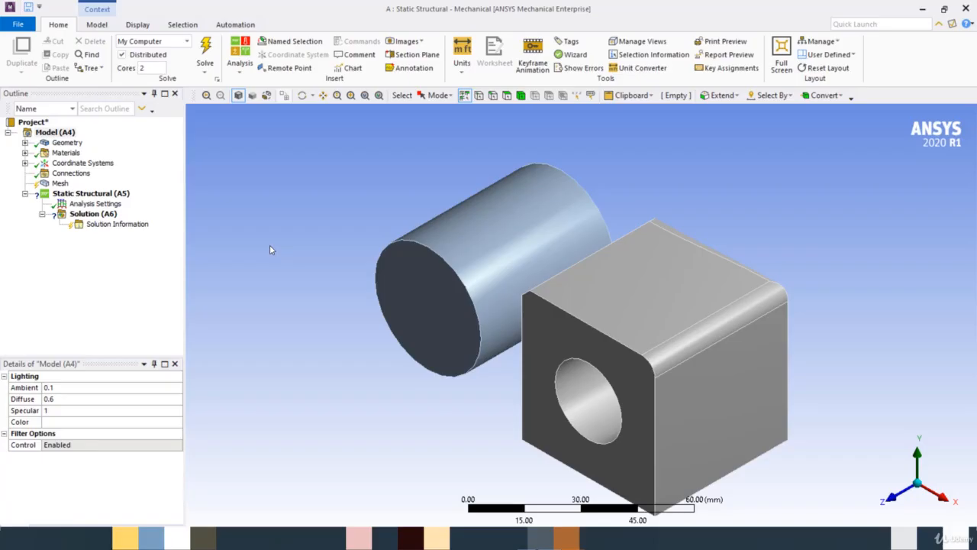
pyautogui.rightClick(63, 188)
pyautogui.click(115, 223)
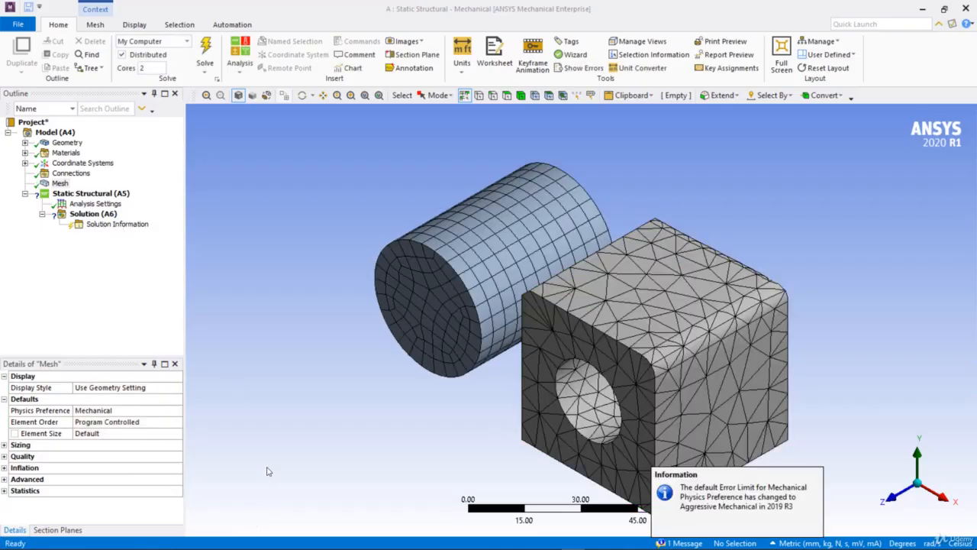
pyautogui.click(669, 500)
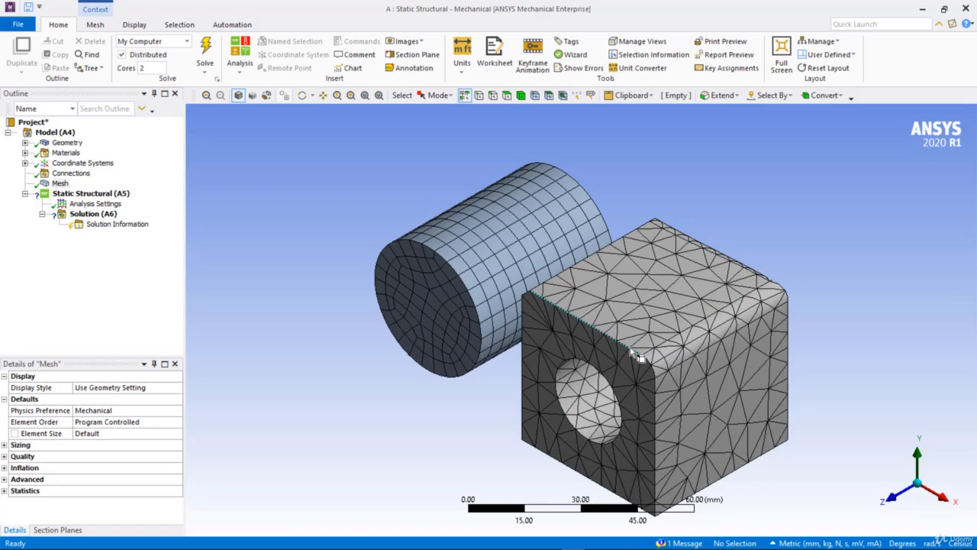
pyautogui.rightClick(55, 184)
pyautogui.moveTo(84, 185)
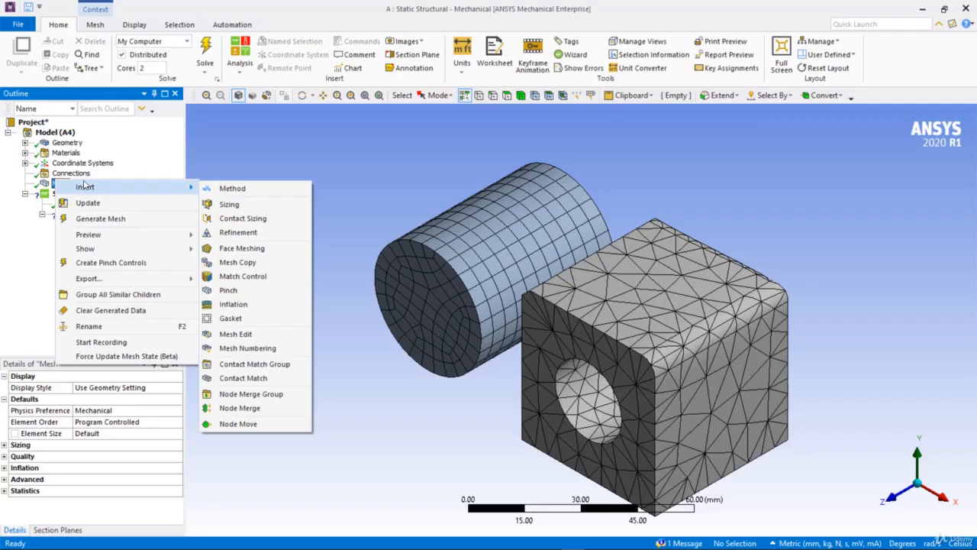
pyautogui.click(37, 276)
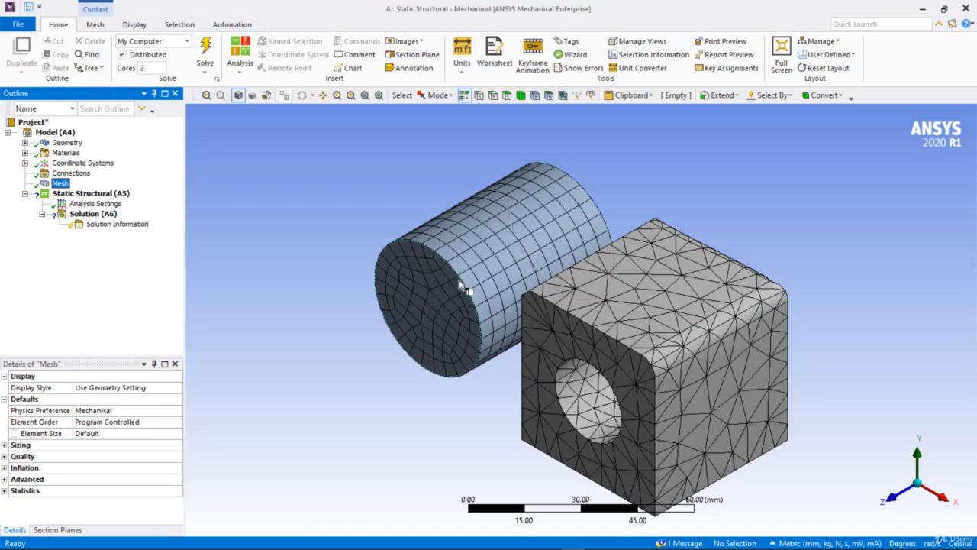
# Add a mesh refinement scoped to the block's rounded fillet face and generate the mesh
pyautogui.rightClick(63, 188)
pyautogui.moveTo(121, 197)
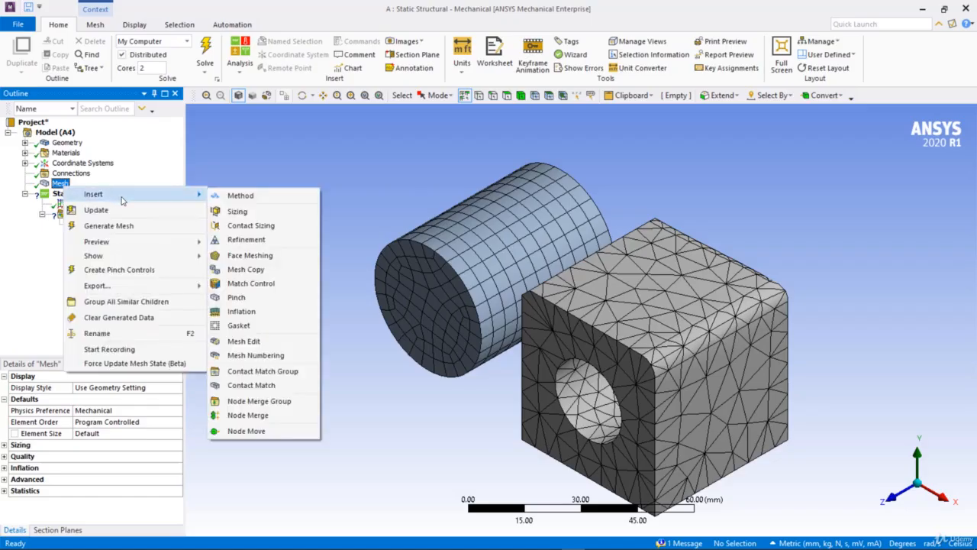
pyautogui.click(264, 244)
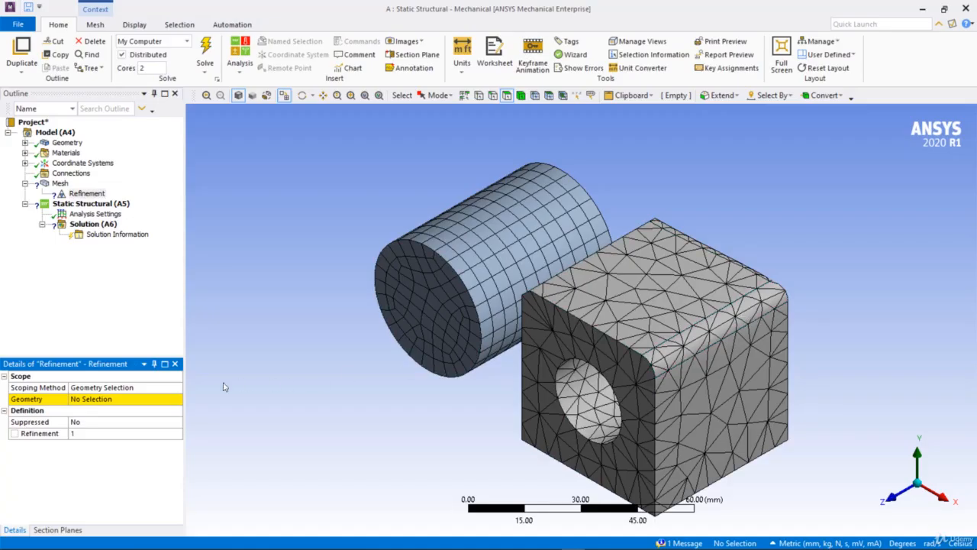
pyautogui.click(91, 400)
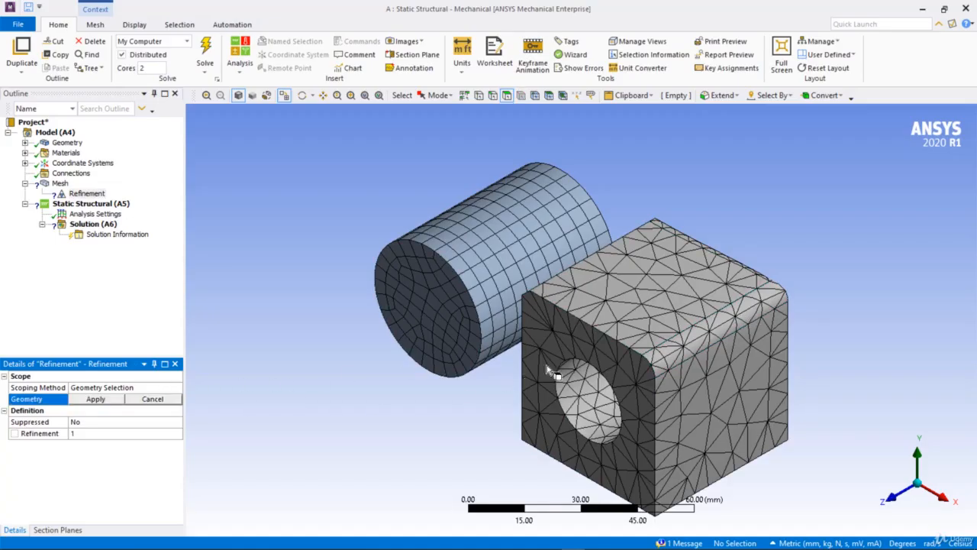
pyautogui.click(697, 332)
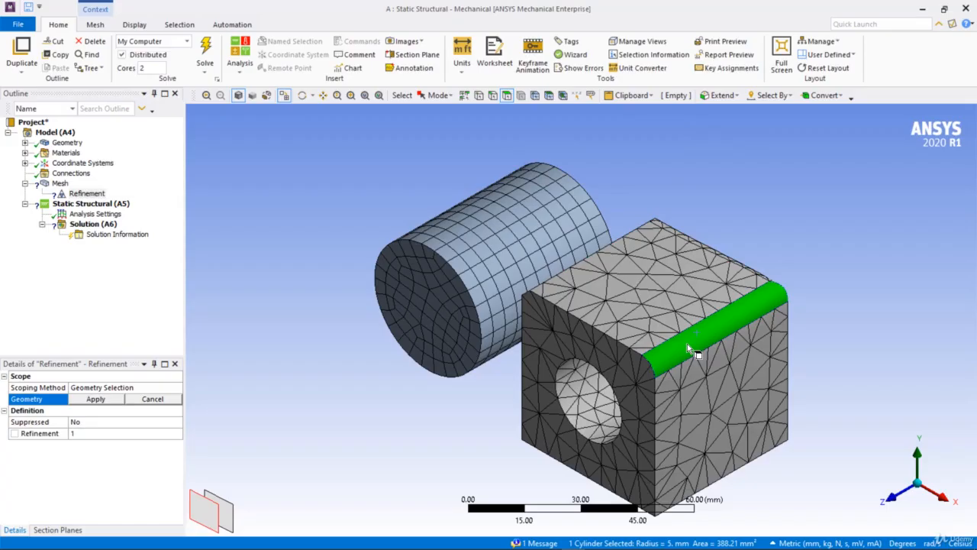
pyautogui.click(100, 400)
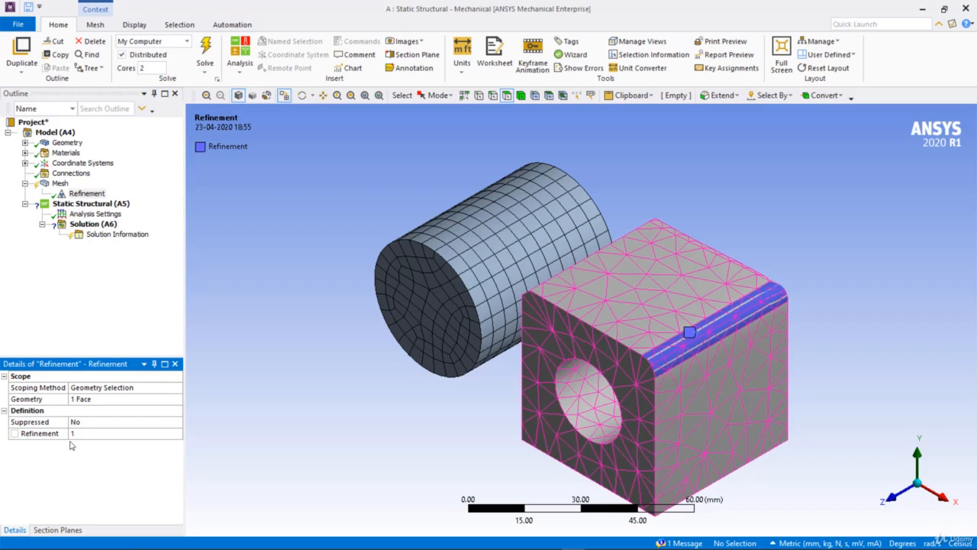
pyautogui.rightClick(59, 184)
pyautogui.click(88, 221)
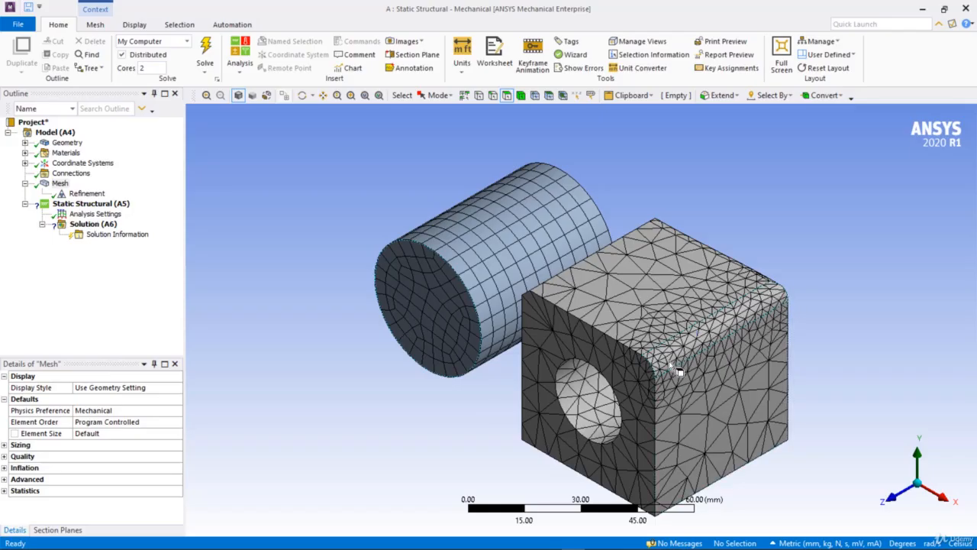
# Set the fillet face's refinement level to 3 and regenerate the mesh
pyautogui.click(87, 193)
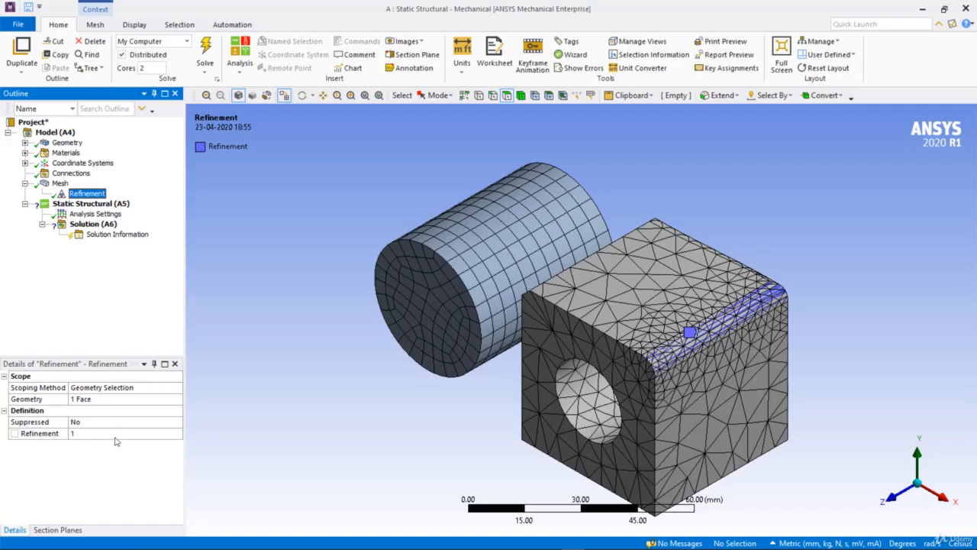
pyautogui.click(158, 436)
pyautogui.click(165, 435)
pyautogui.click(165, 435)
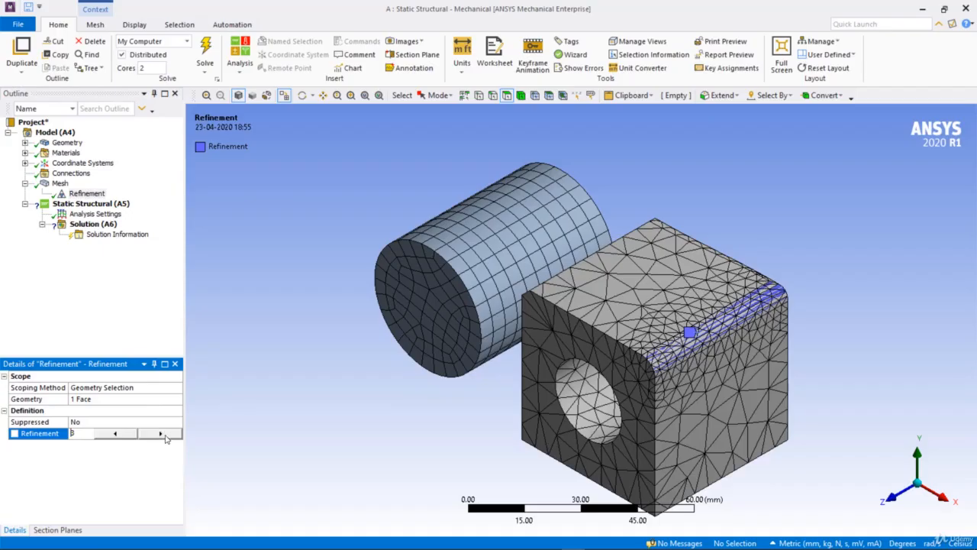
pyautogui.click(61, 184)
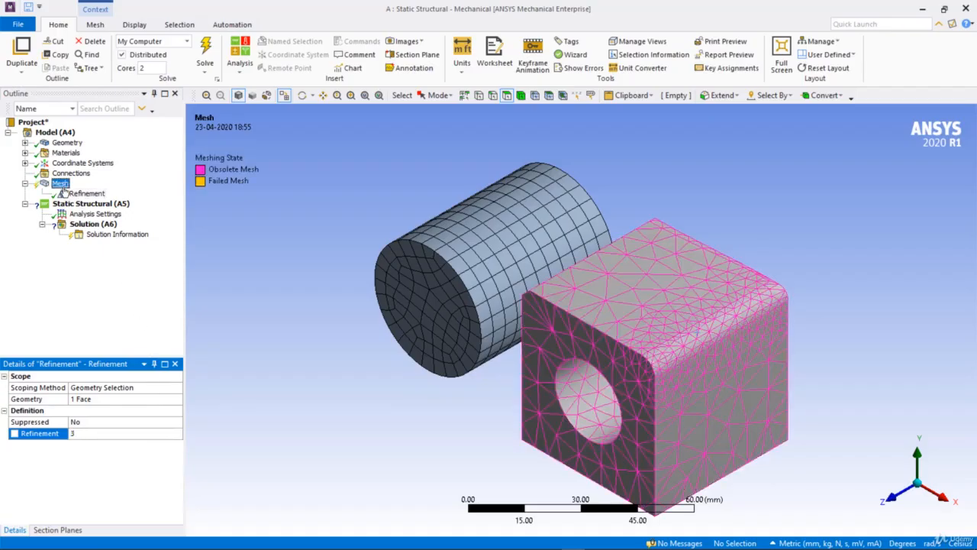
pyautogui.rightClick(60, 184)
pyautogui.click(137, 223)
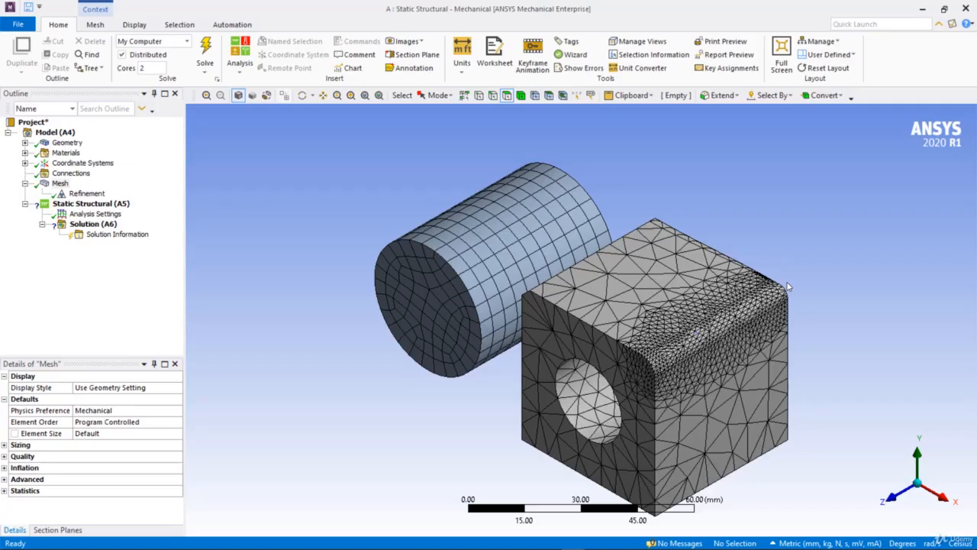
# Add a second mesh refinement scoped to the block's top-face edge opposite the fillet
pyautogui.click(86, 193)
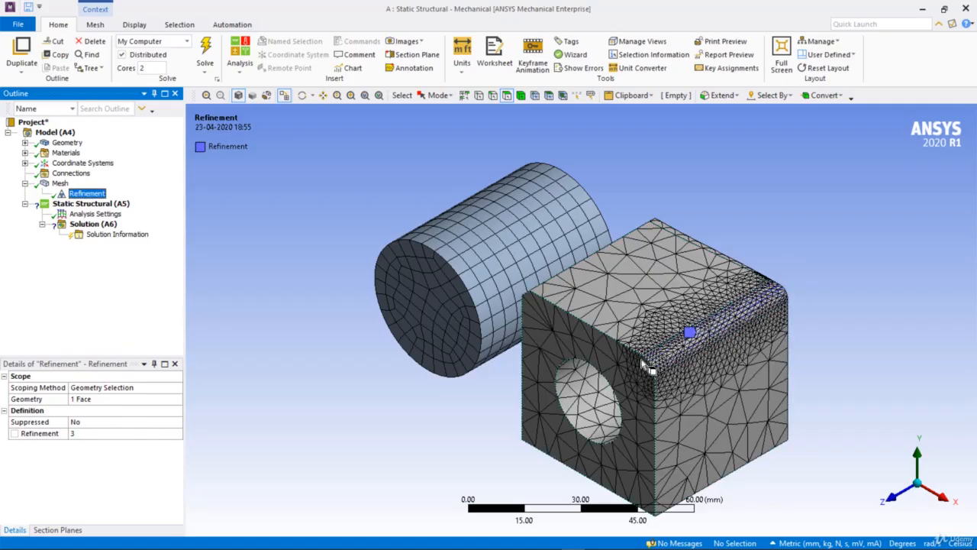
pyautogui.moveTo(640, 313); pyautogui.dragTo(655, 326, button='middle')
pyautogui.scroll(2, 523, 277)
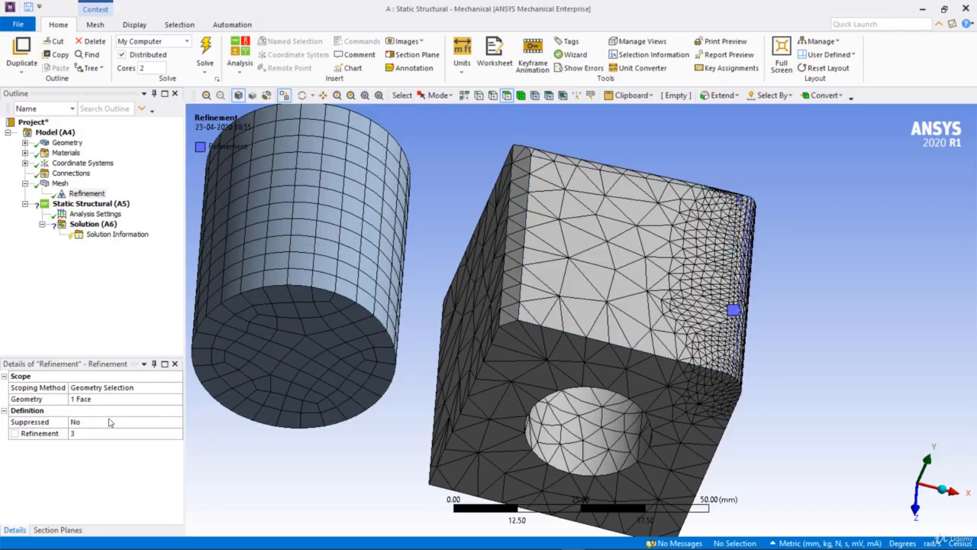
pyautogui.rightClick(52, 184)
pyautogui.moveTo(74, 192)
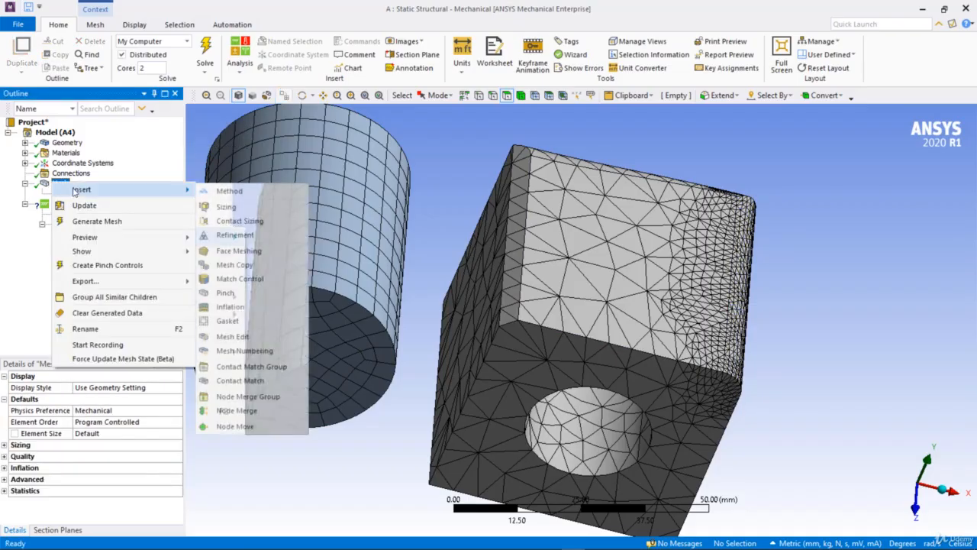
pyautogui.click(257, 235)
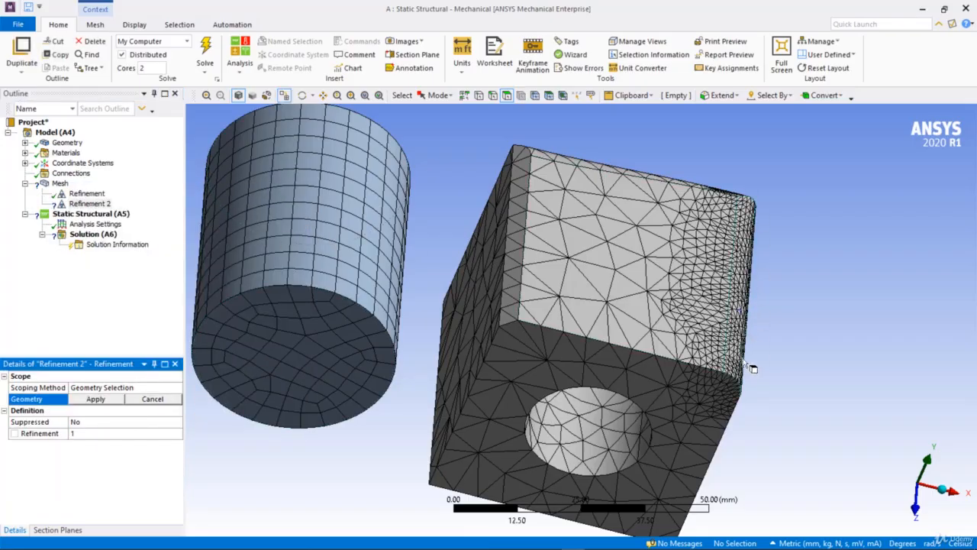
pyautogui.click(493, 96)
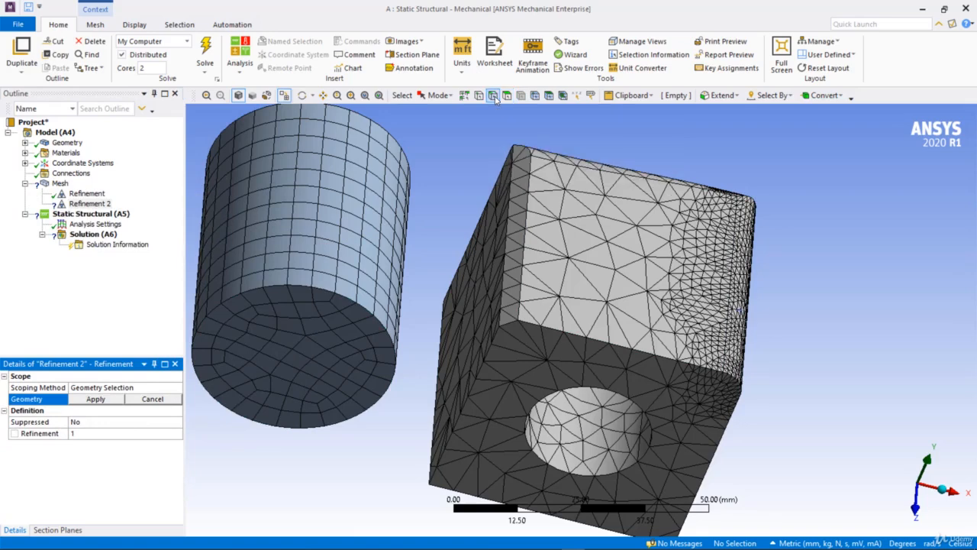
pyautogui.click(530, 203)
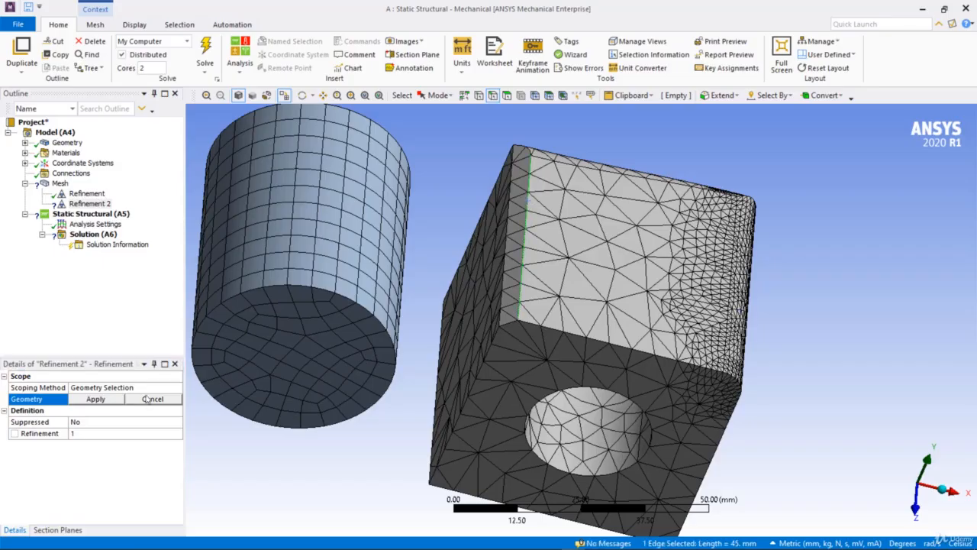
pyautogui.click(104, 402)
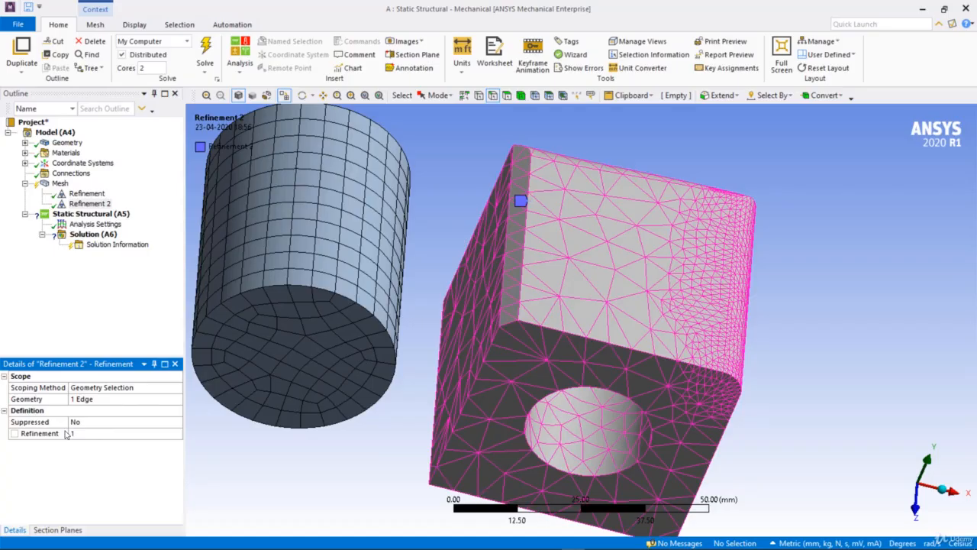
# Raise the edge refinement's level, regenerate the mesh and inspect the elements along the refined edge
pyautogui.click(157, 436)
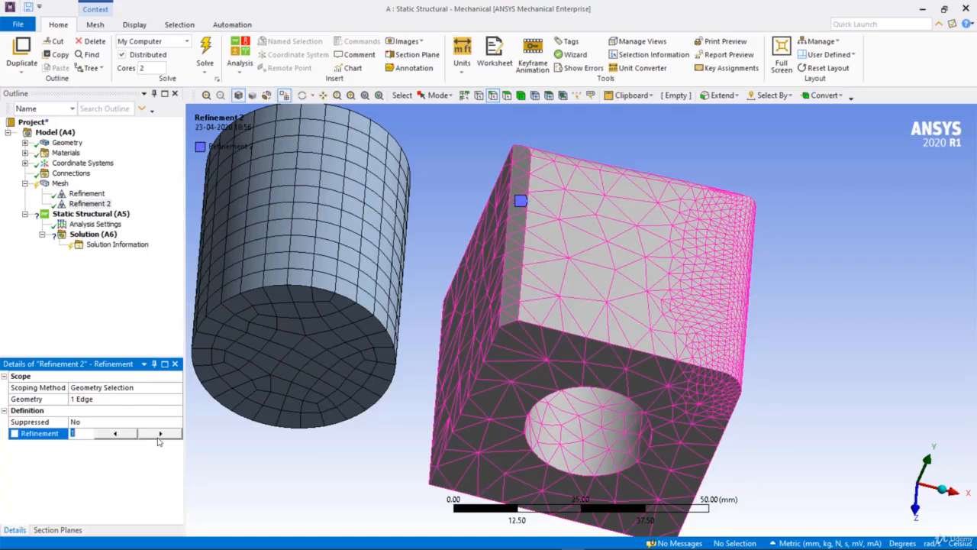
pyautogui.click(160, 435)
pyautogui.rightClick(60, 184)
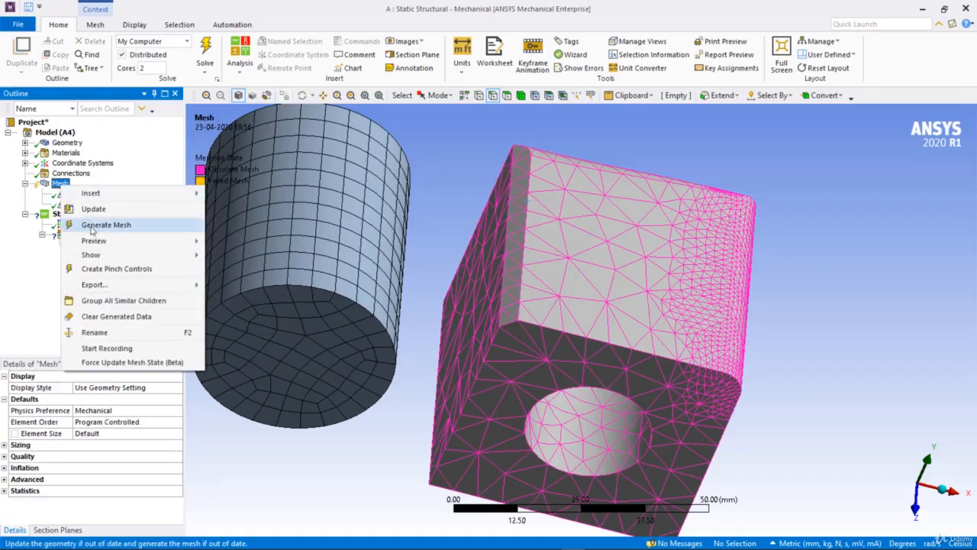
pyautogui.click(92, 228)
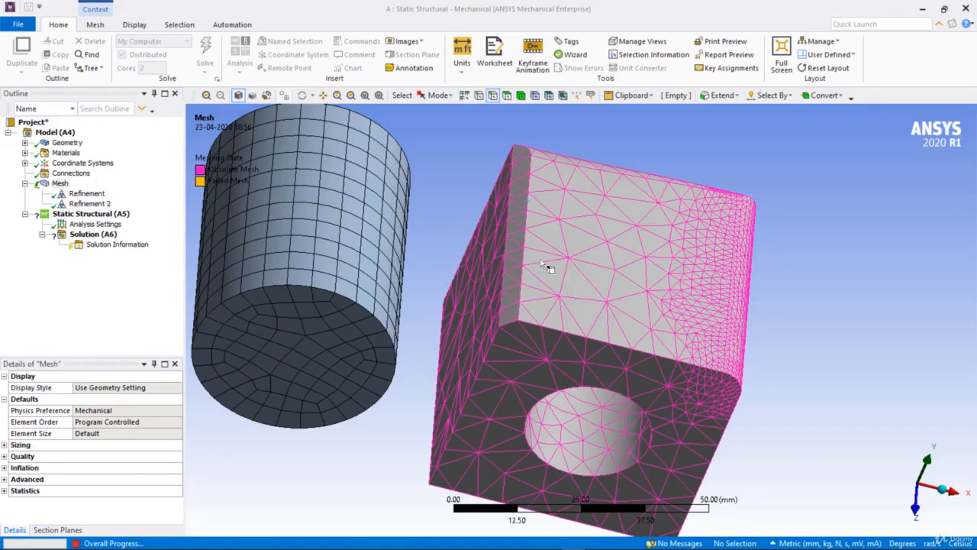
pyautogui.moveTo(539, 212); pyautogui.dragTo(531, 222, button='middle')
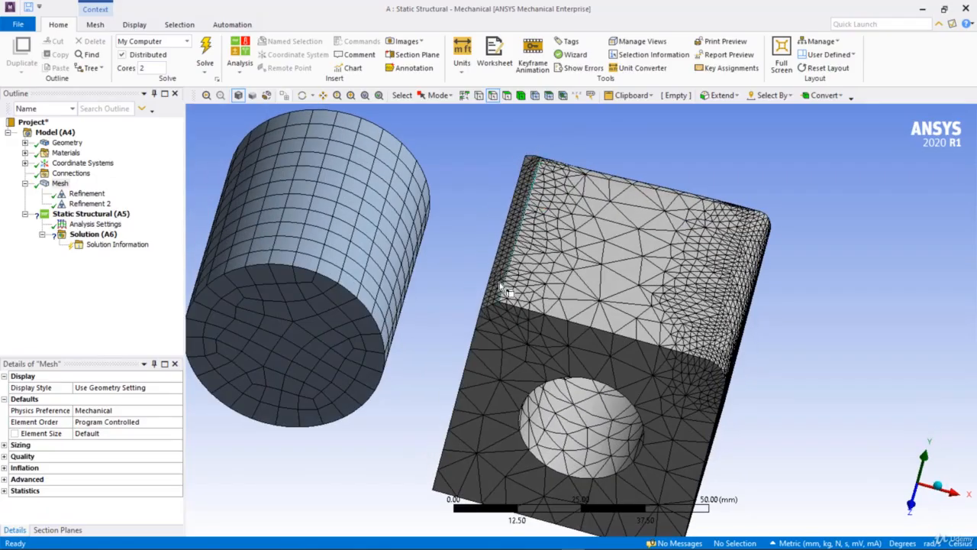
pyautogui.moveTo(500, 287); pyautogui.dragTo(534, 309, button='middle')
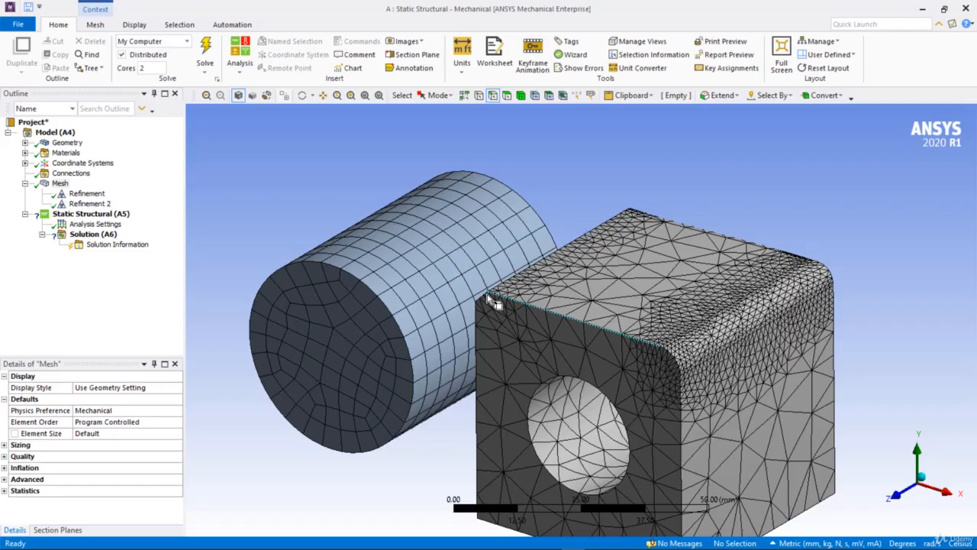
# Add a third mesh refinement scoped to the block's bottom corner vertex at (50, 0, 0) mm
pyautogui.rightClick(58, 185)
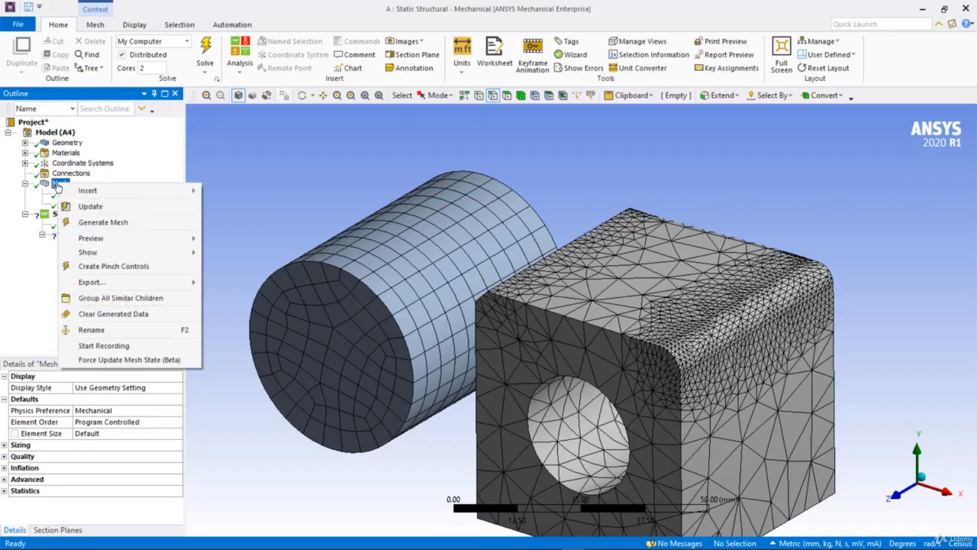
pyautogui.moveTo(99, 191)
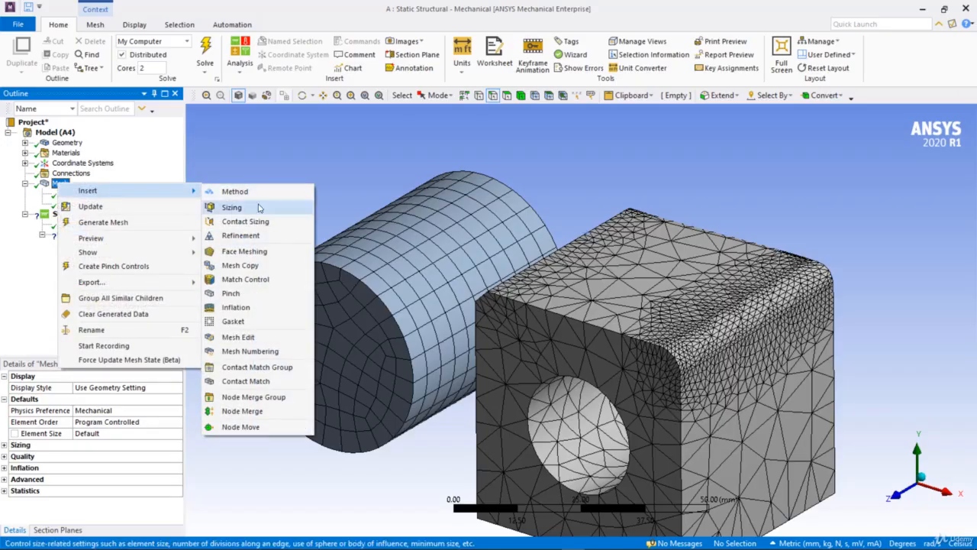
pyautogui.click(242, 236)
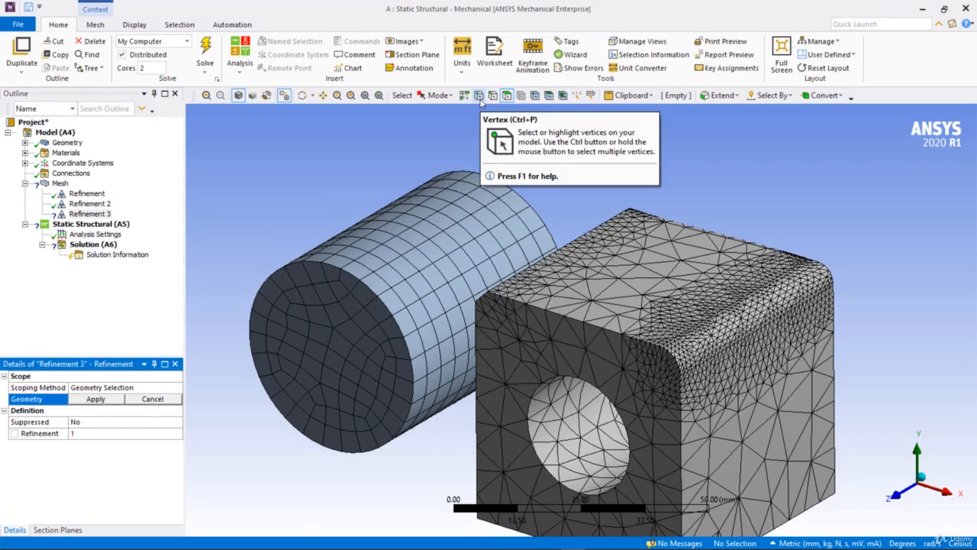
pyautogui.click(479, 96)
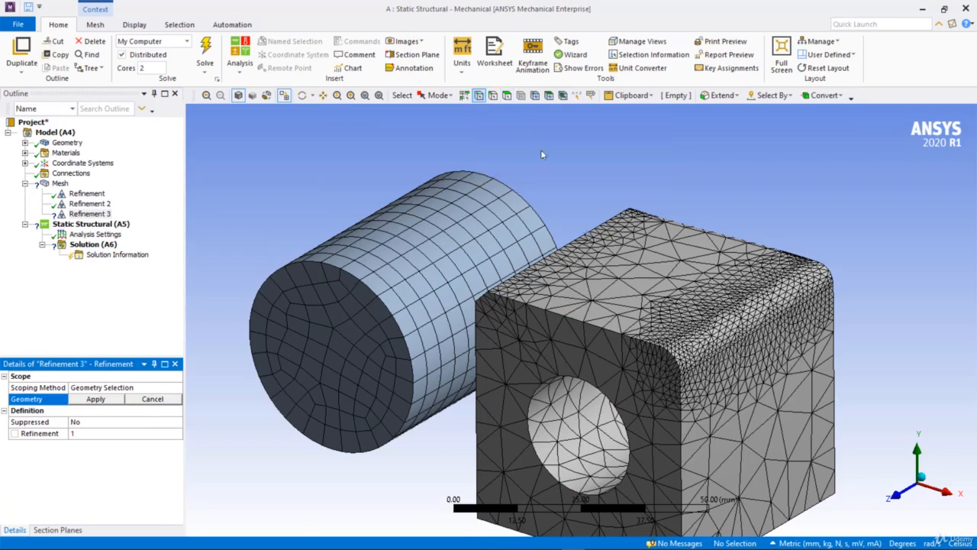
pyautogui.moveTo(591, 334); pyautogui.dragTo(593, 206, button='middle')
pyautogui.scroll(-2, 679, 423)
pyautogui.keyDown('ctrl'); pyautogui.moveTo(661, 396); pyautogui.dragTo(626, 297, button='middle'); pyautogui.keyUp('ctrl')
pyautogui.scroll(8, 626, 296)
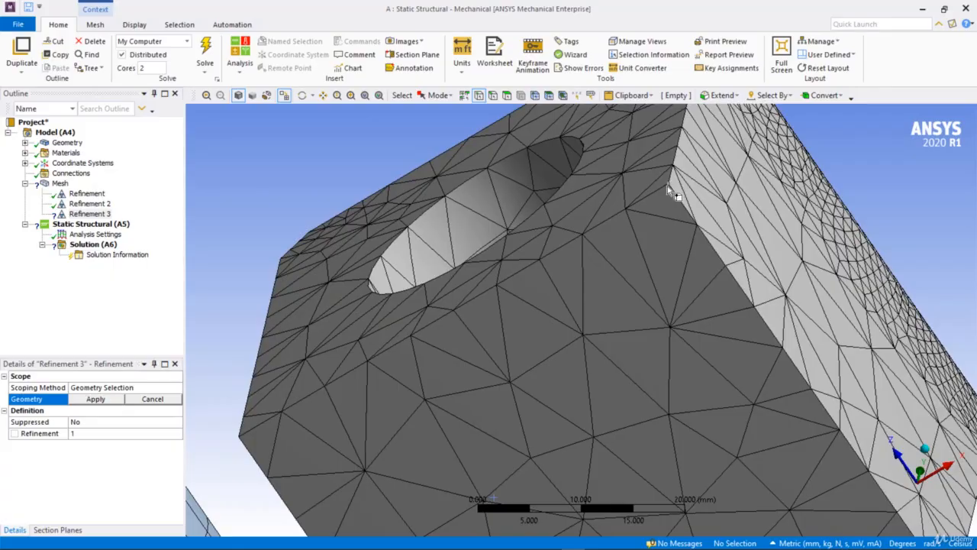
pyautogui.click(669, 183)
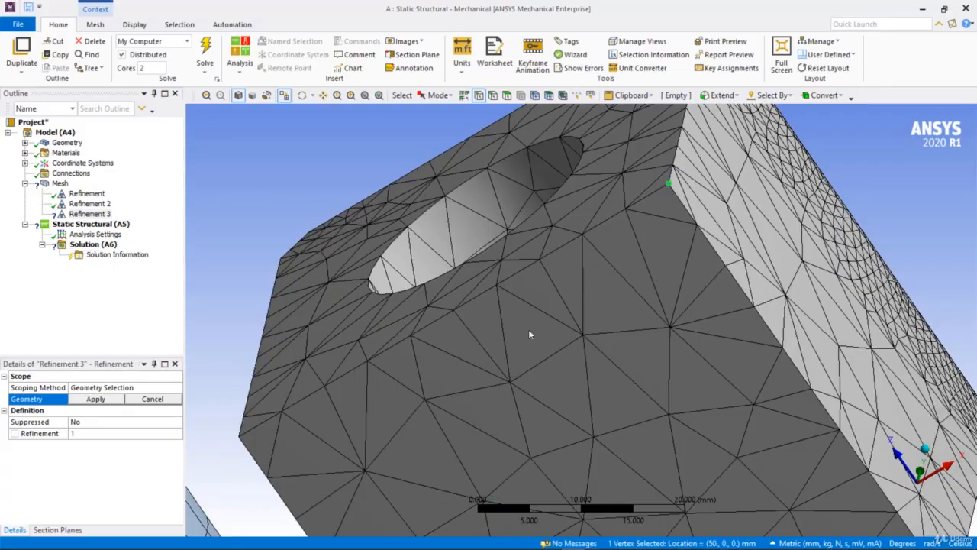
pyautogui.click(107, 401)
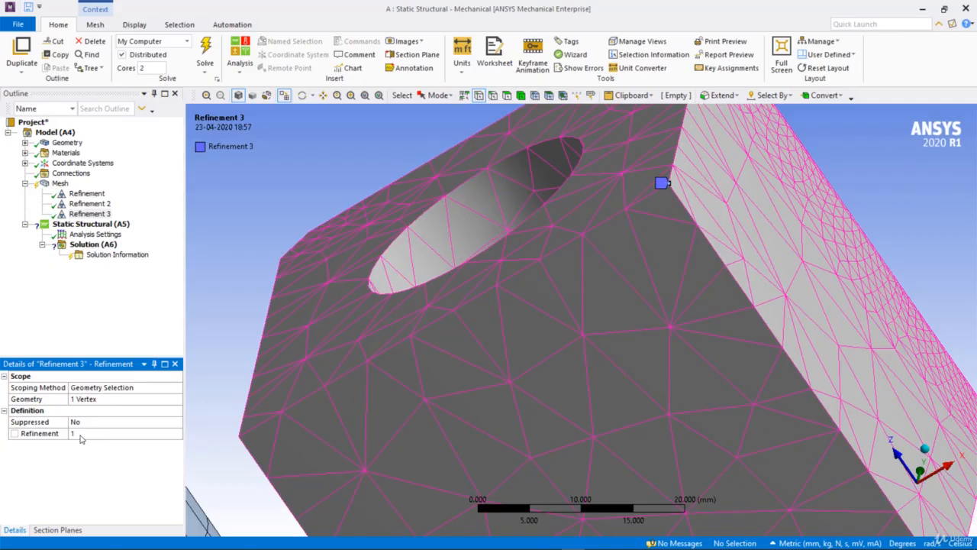
# Regenerate the mesh with the corner vertex refinement and set that refinement's level to 3
pyautogui.rightClick(58, 184)
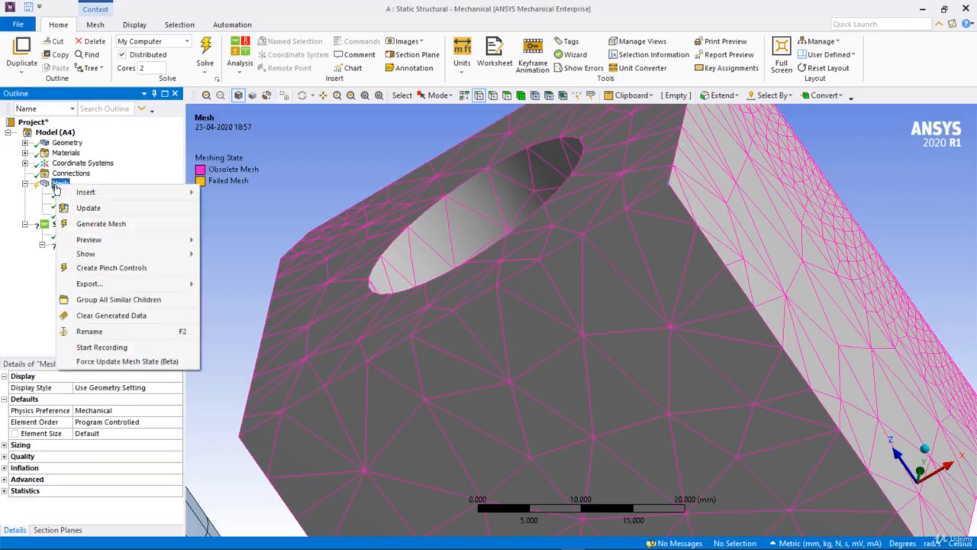
pyautogui.click(99, 223)
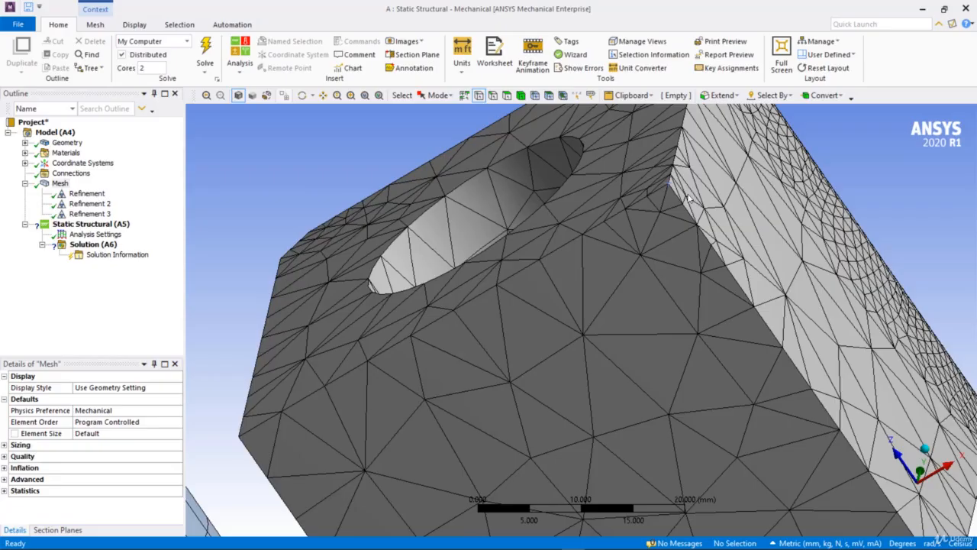
pyautogui.click(102, 215)
pyautogui.click(102, 433)
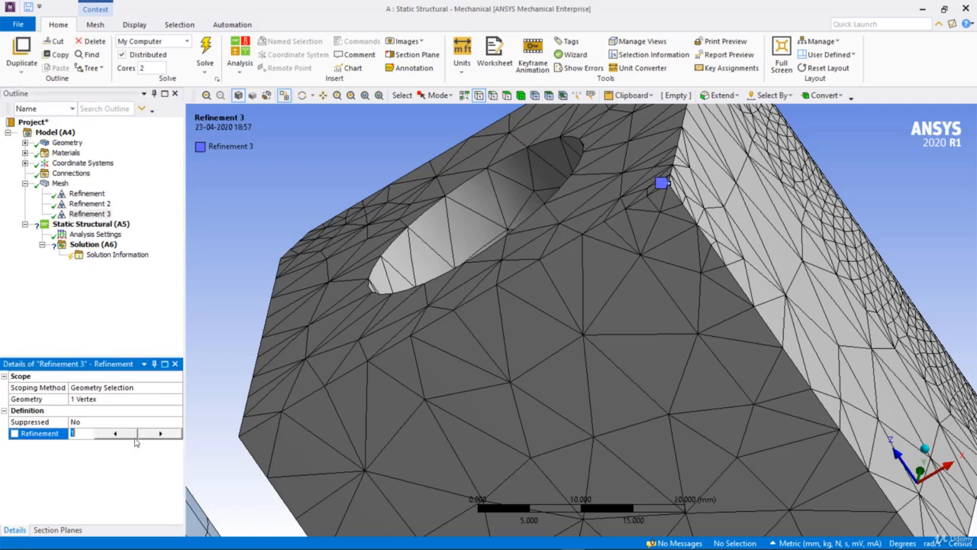
pyautogui.click(162, 434)
pyautogui.click(162, 434)
# Regenerate the mesh at the new vertex refinement level and inspect the elements around the refined corner
pyautogui.moveTo(524, 264); pyautogui.dragTo(525, 307, button='middle')
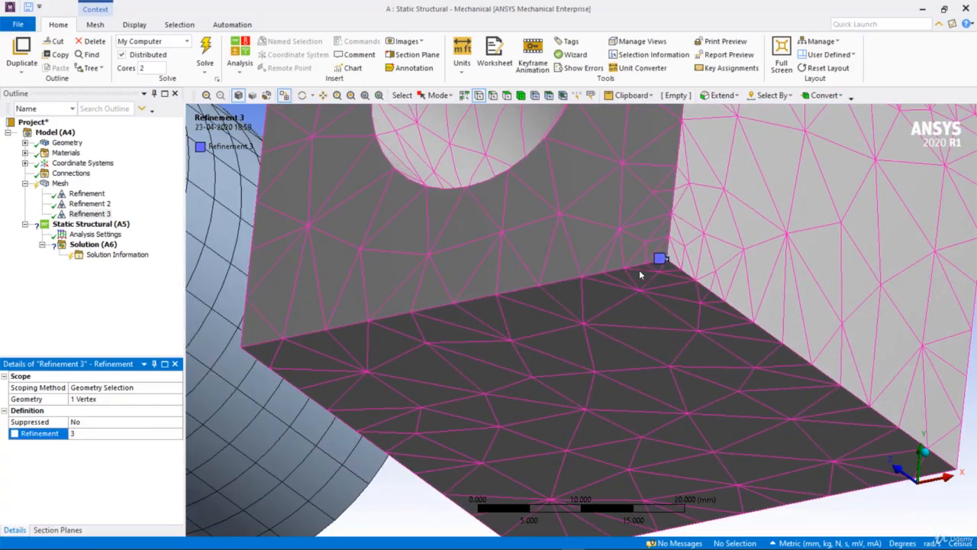
pyautogui.rightClick(60, 184)
pyautogui.click(96, 224)
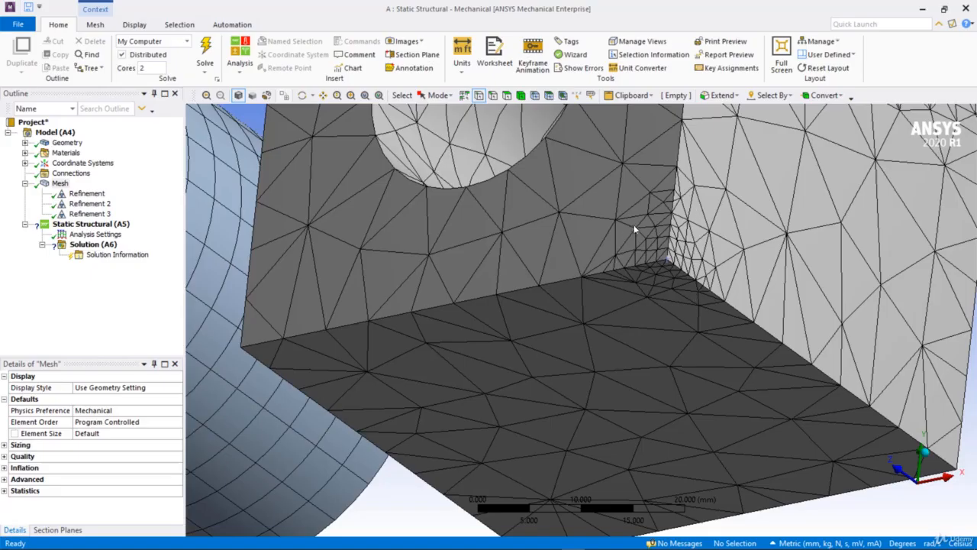
pyautogui.scroll(-8, 634, 243)
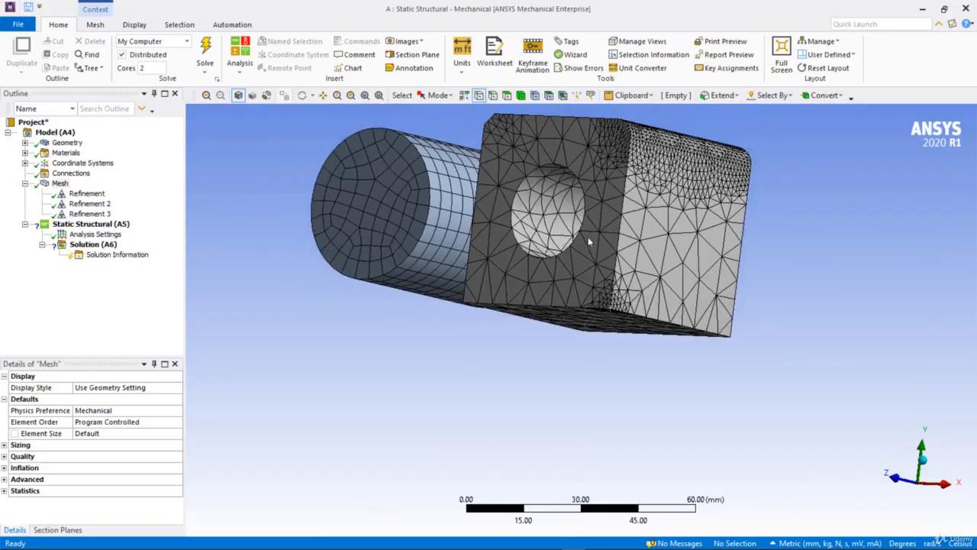
pyautogui.moveTo(588, 242); pyautogui.dragTo(513, 324, button='middle')
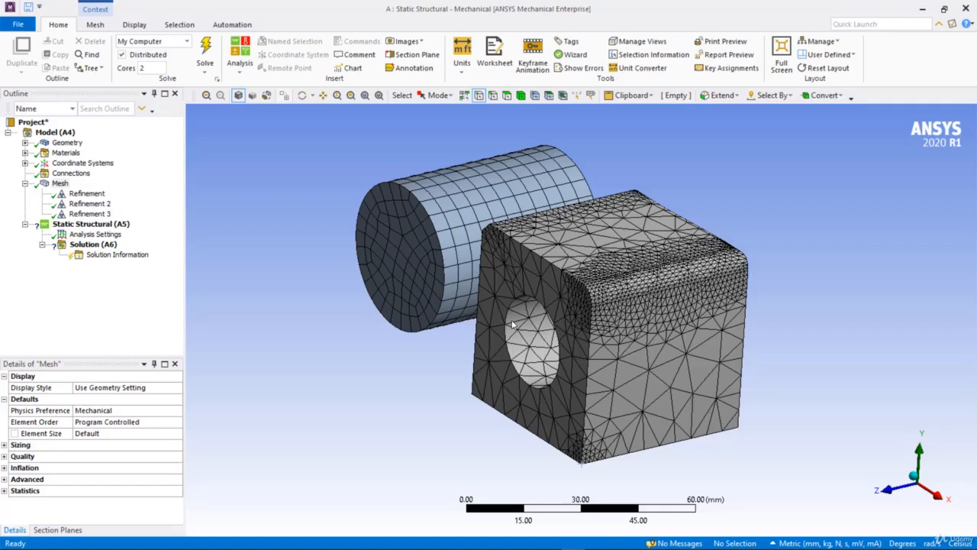
# Add a mesh sizing control scoped to the cylinder body
pyautogui.click(59, 185)
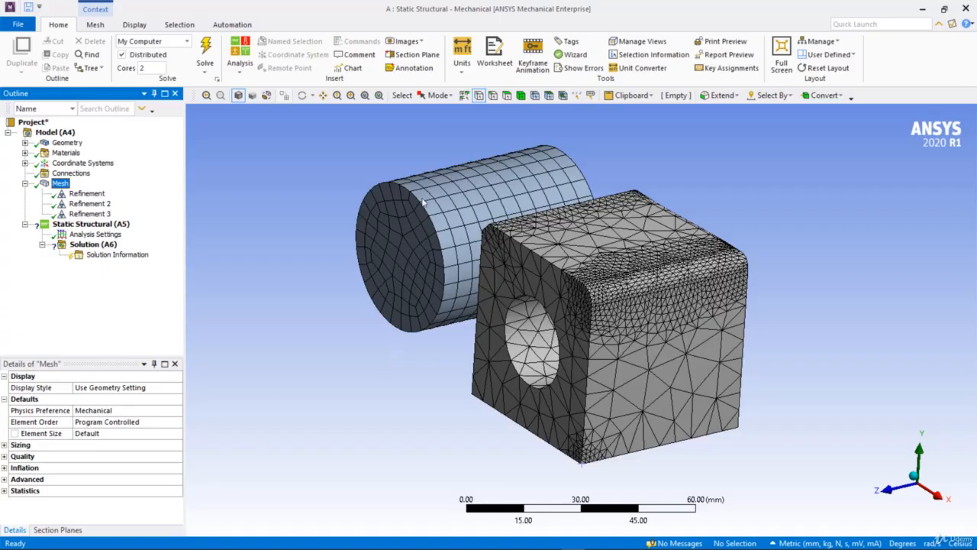
pyautogui.rightClick(55, 185)
pyautogui.moveTo(82, 188)
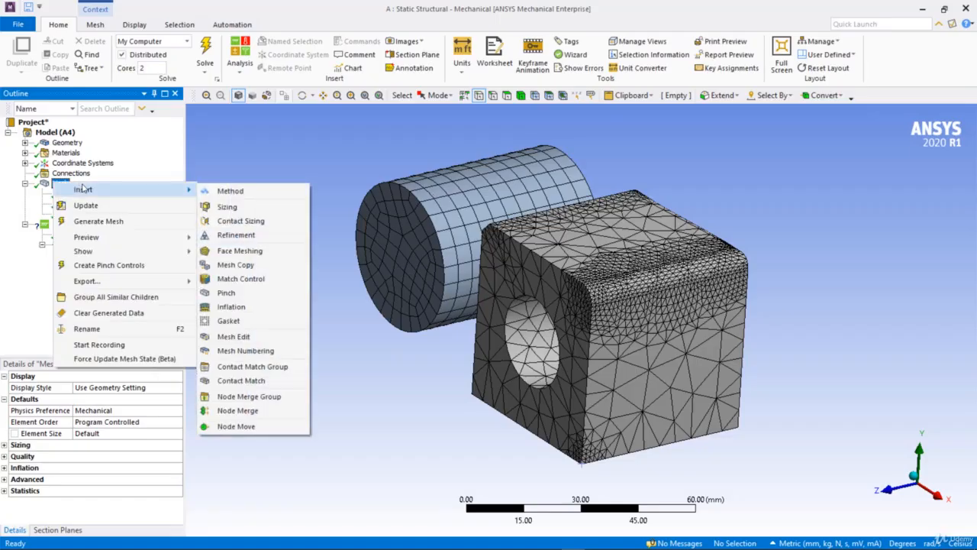
pyautogui.click(231, 207)
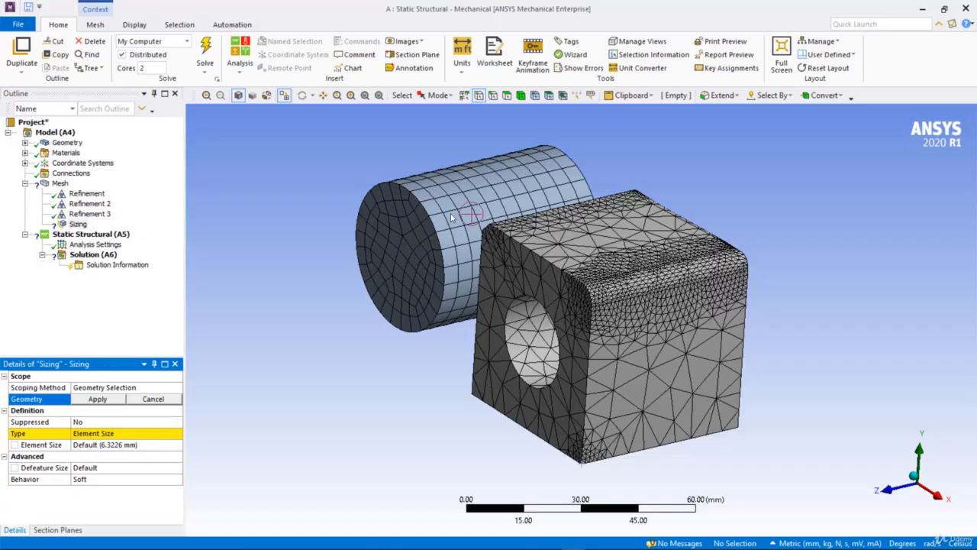
pyautogui.click(520, 96)
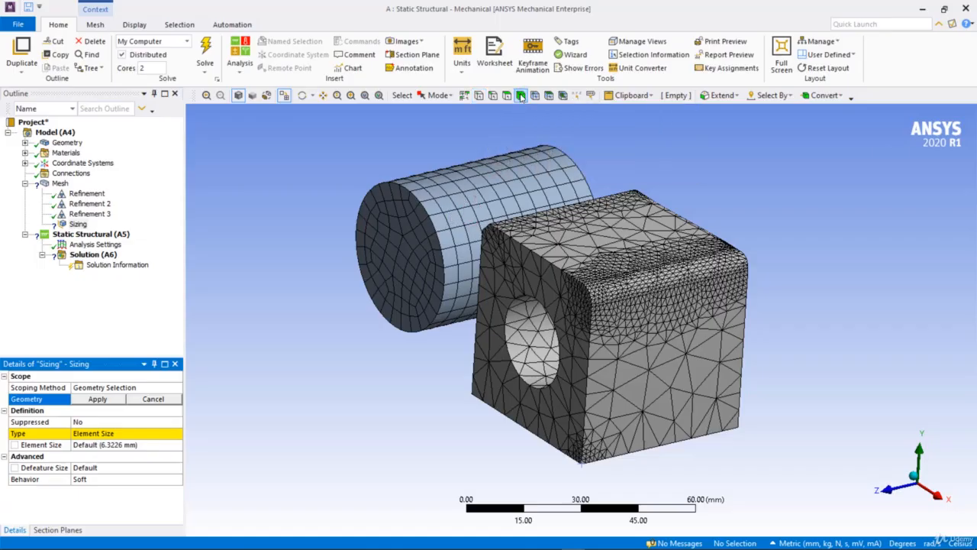
pyautogui.click(476, 186)
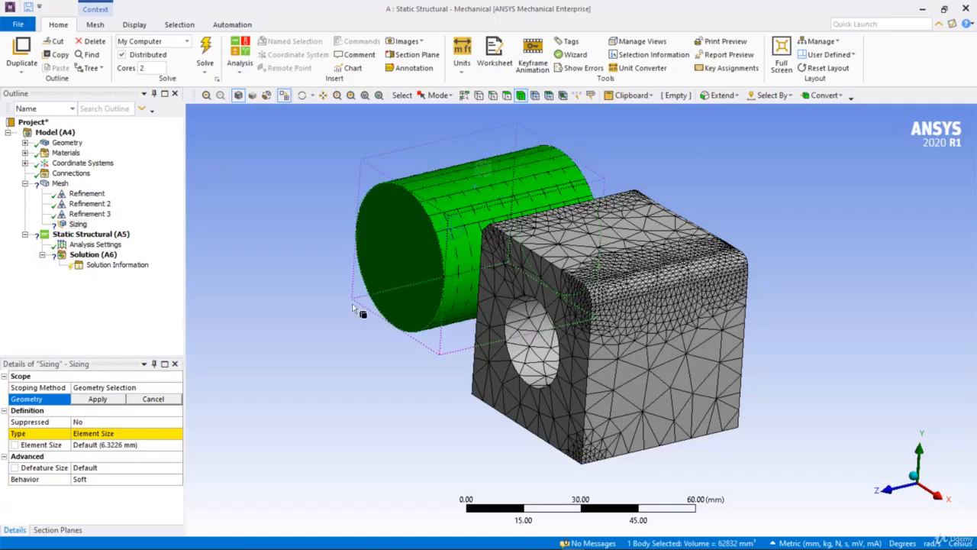
pyautogui.click(105, 399)
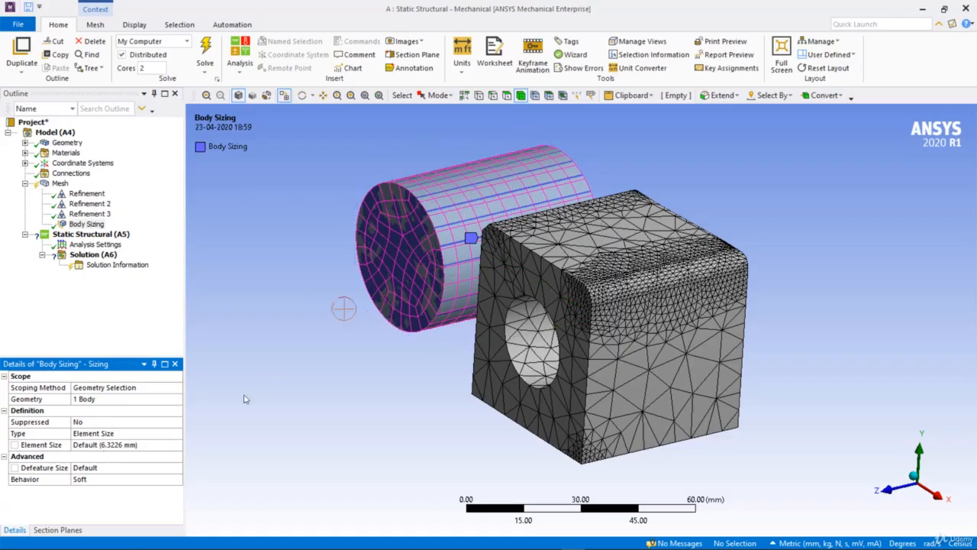
# Set the cylinder body sizing's element size to 4 mm and regenerate the mesh
pyautogui.click(136, 446)
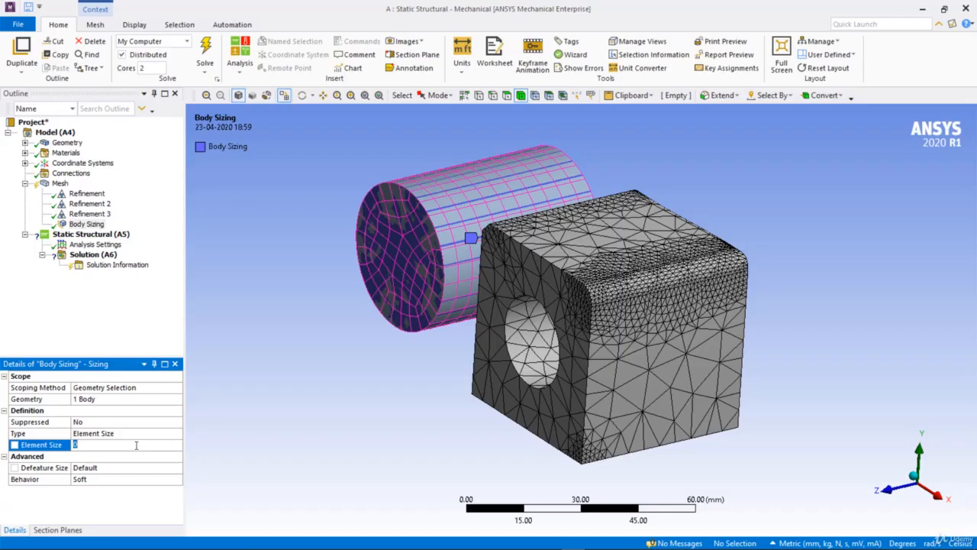
pyautogui.write('4')
pyautogui.press('Return')
pyautogui.rightClick(60, 184)
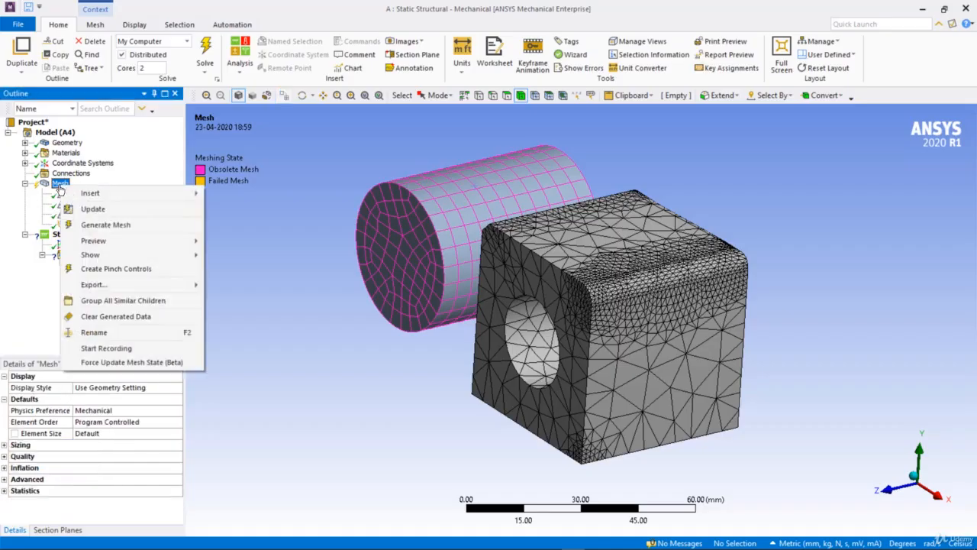
pyautogui.click(100, 225)
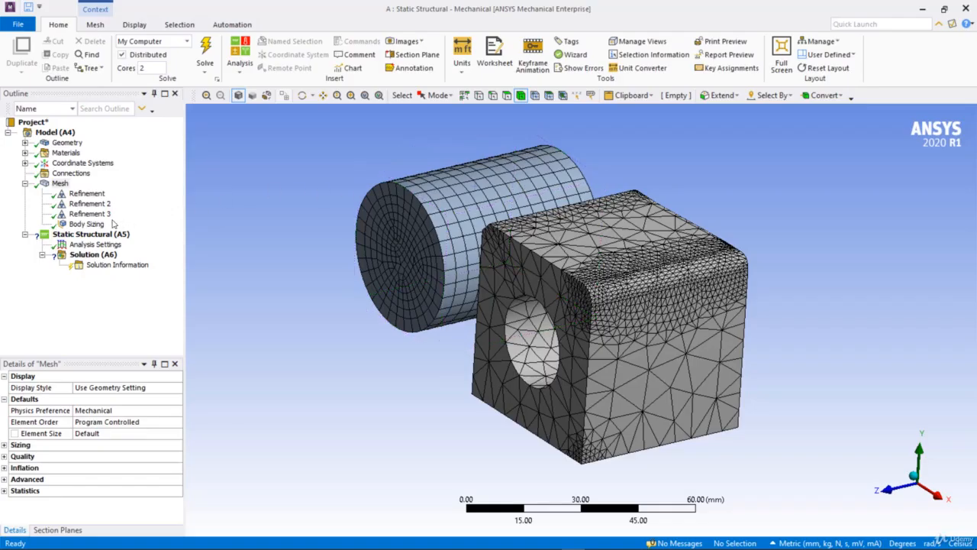
# Add a second mesh sizing control scoped to the block's bottom corner vertex at (50, 0, -50) mm
pyautogui.rightClick(61, 187)
pyautogui.moveTo(91, 195)
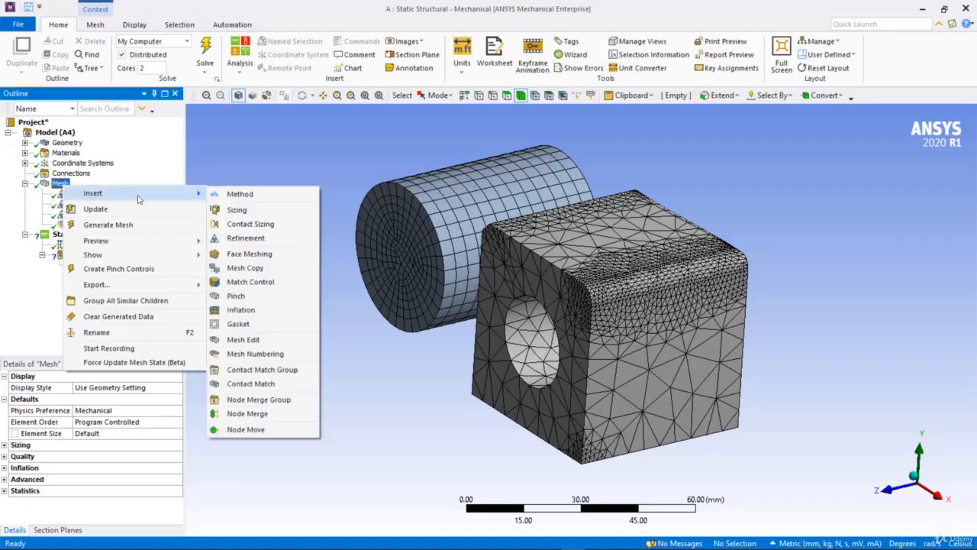
pyautogui.click(267, 208)
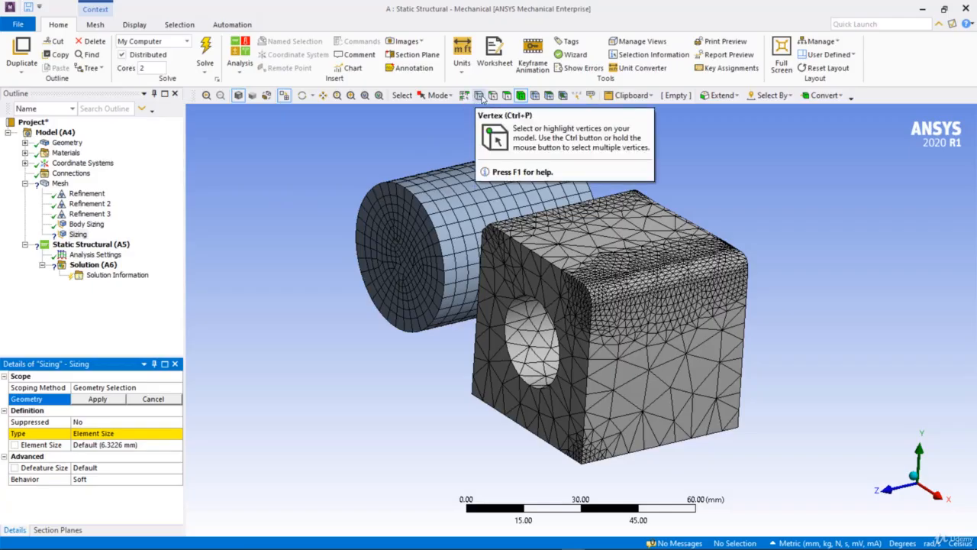
pyautogui.click(479, 95)
pyautogui.moveTo(675, 196); pyautogui.dragTo(533, 145, button='middle')
pyautogui.scroll(5, 530, 328)
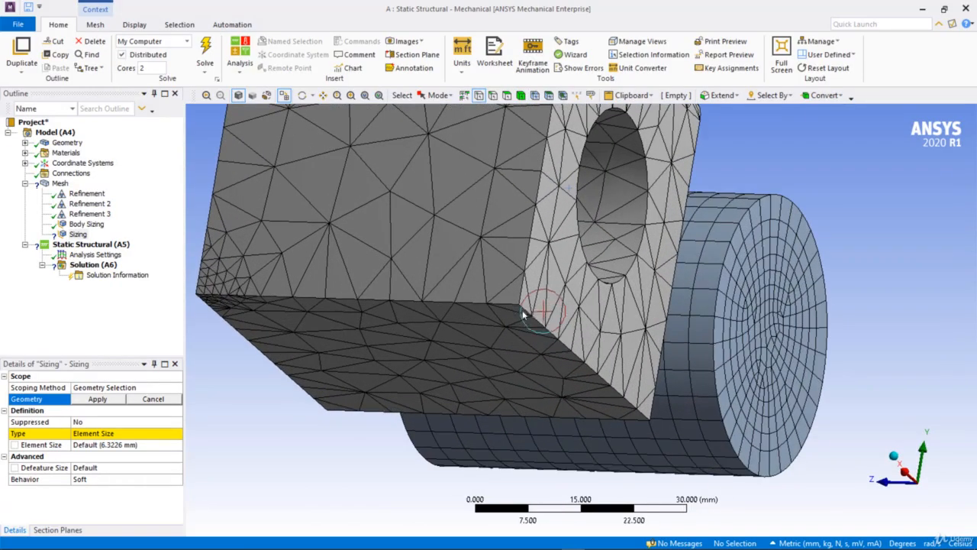
pyautogui.click(520, 305)
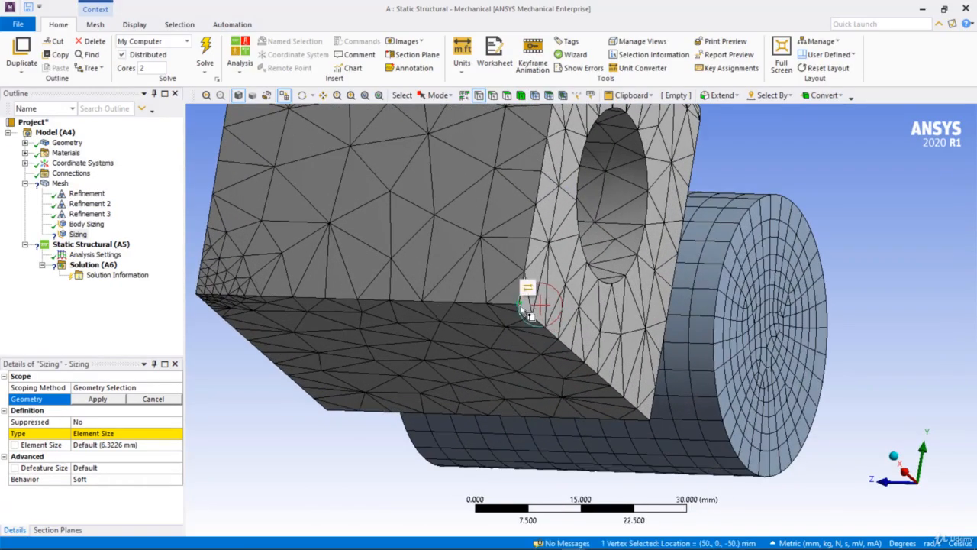
pyautogui.click(89, 400)
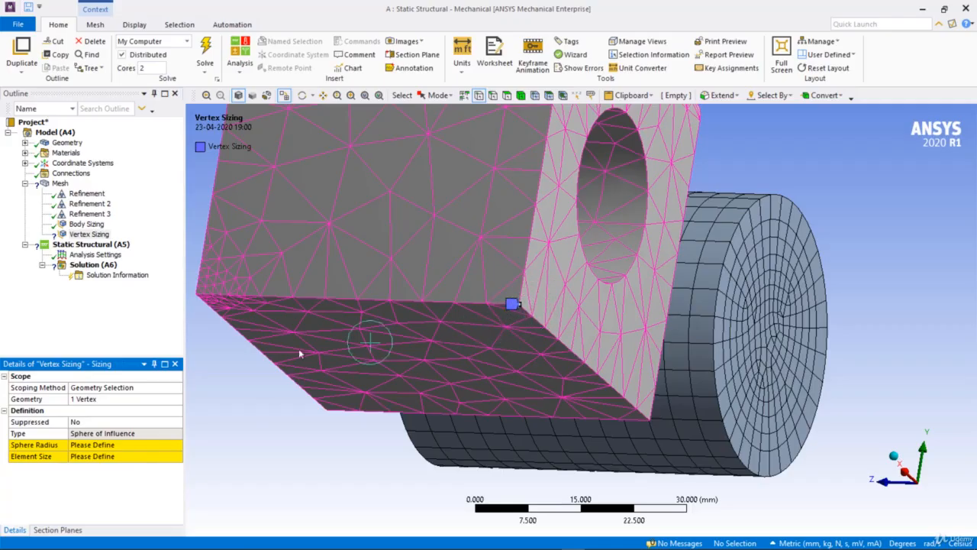
# Set the vertex sizing's sphere of influence radius to 5 mm and check its extent around the corner
pyautogui.click(100, 444)
pyautogui.write('5')
pyautogui.press('Return')
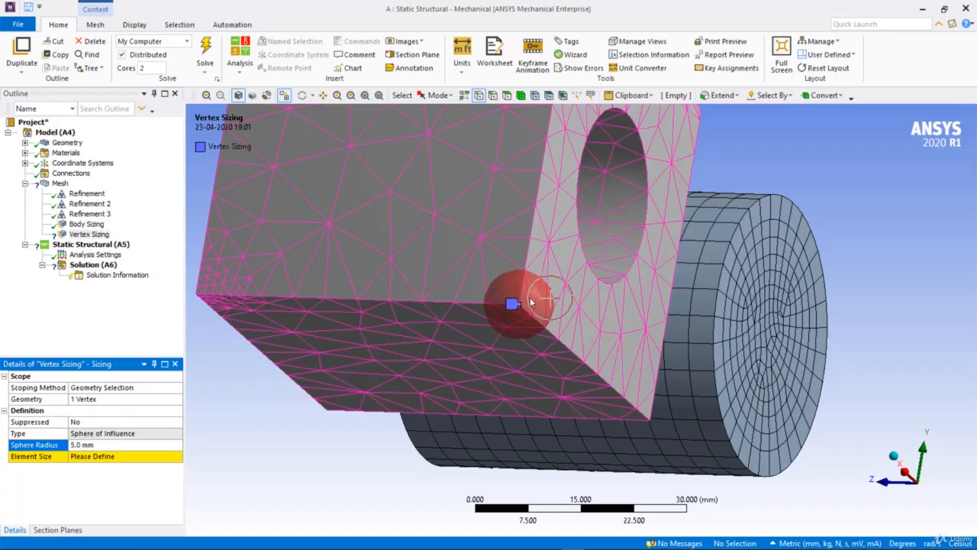
pyautogui.moveTo(527, 284); pyautogui.dragTo(495, 340, button='middle')
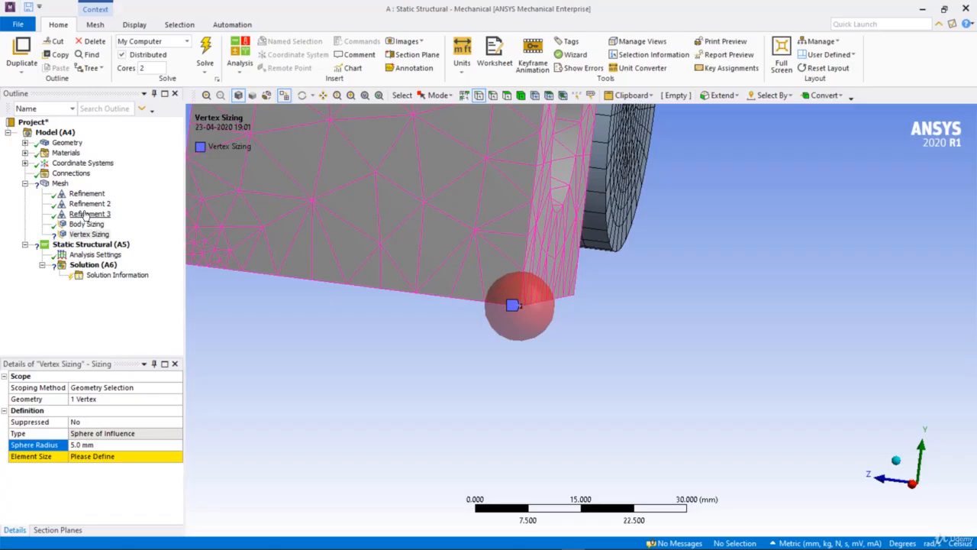
# Set the vertex sizing's sphere radius to 10 mm and its element size to 2 mm
pyautogui.click(105, 443)
pyautogui.write('10')
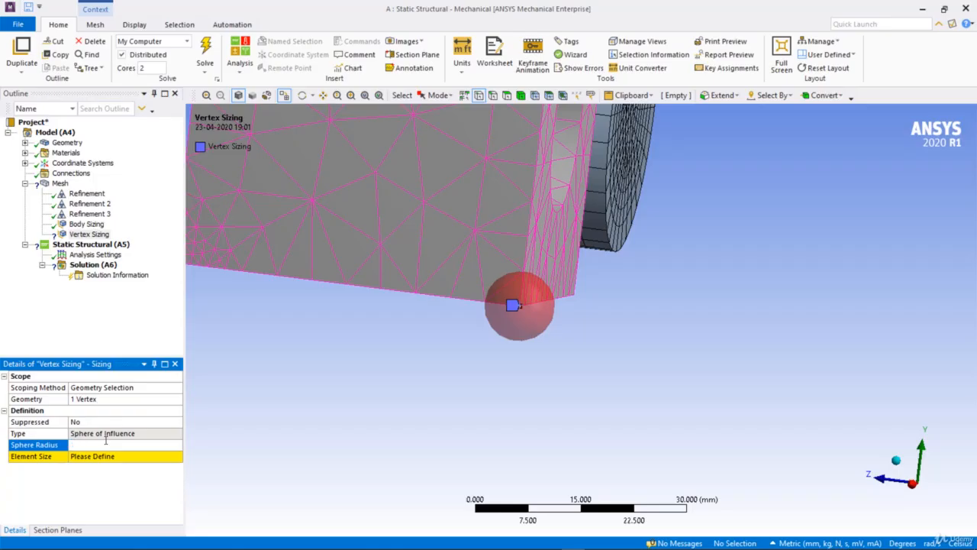
pyautogui.press('Return')
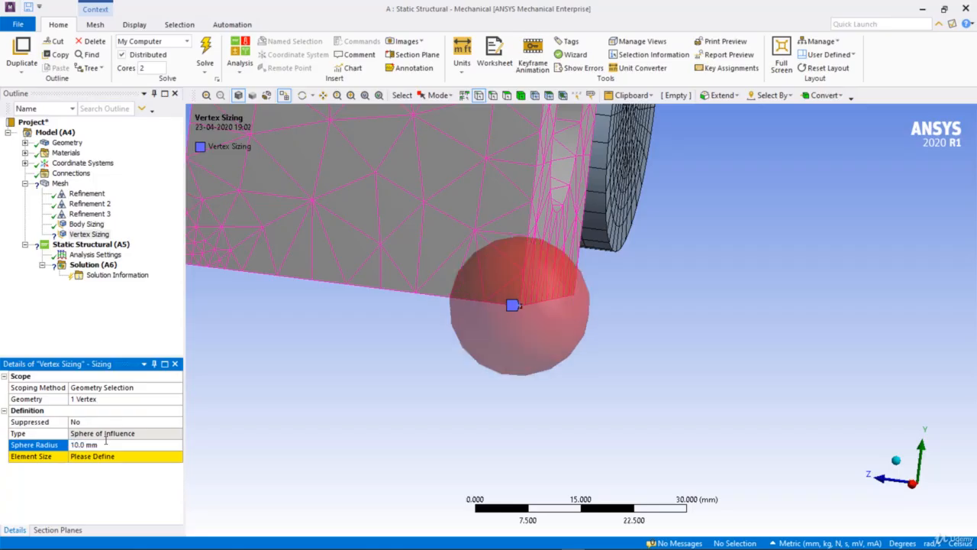
pyautogui.click(91, 456)
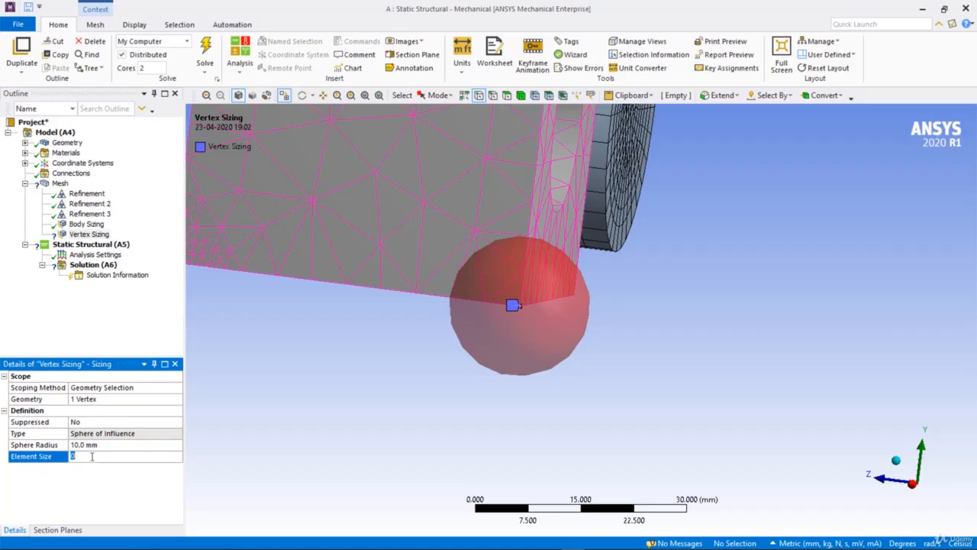
pyautogui.write('2')
pyautogui.press('Return')
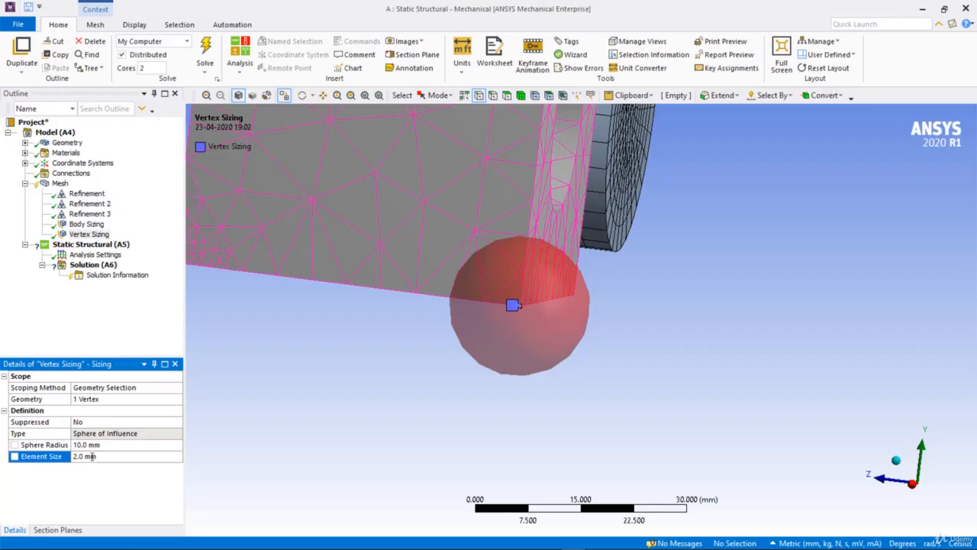
# Regenerate the mesh with the vertex sizing and inspect the elements at the sized corner and across both bodies
pyautogui.rightClick(60, 184)
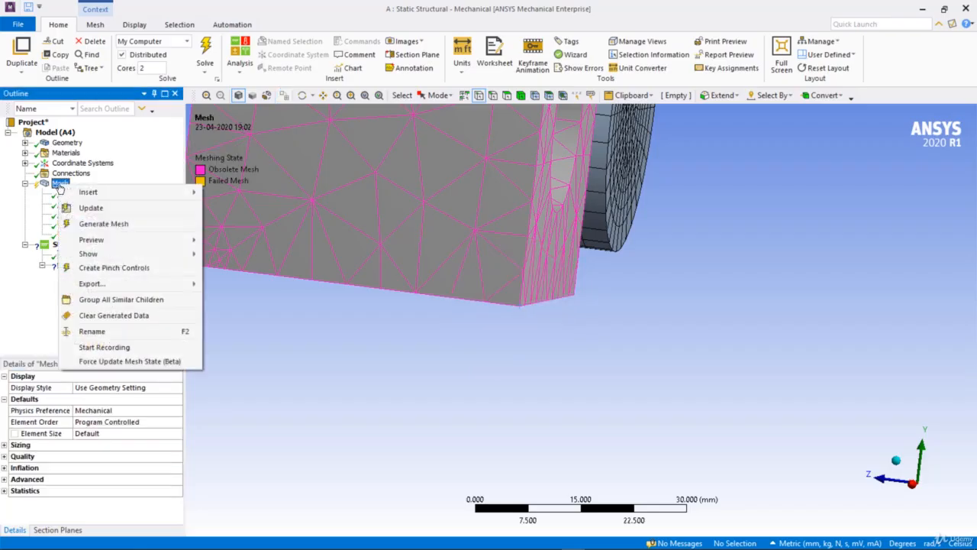
pyautogui.click(97, 224)
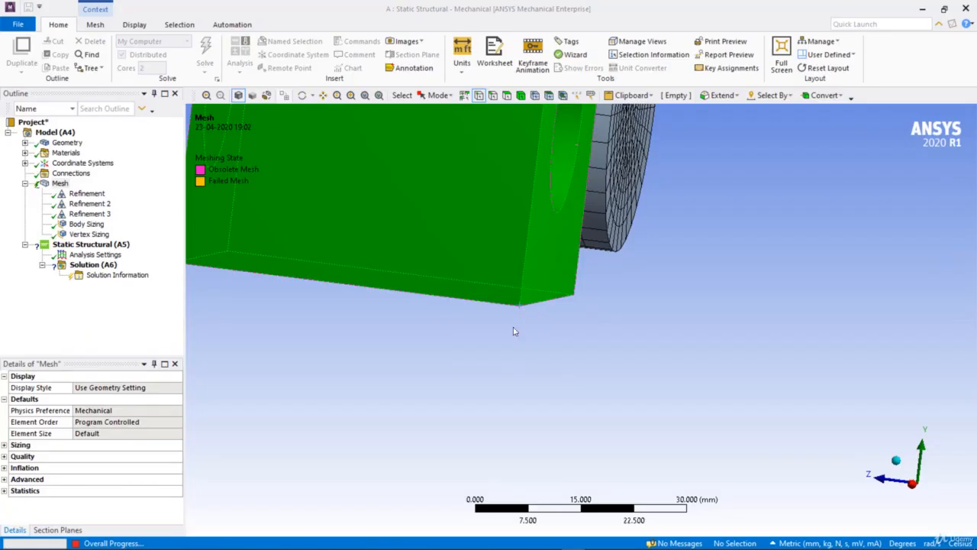
pyautogui.moveTo(527, 344)
pyautogui.mouseDown(button='middle')
pyautogui.moveTo(551, 326)
pyautogui.moveTo(530, 342)
pyautogui.mouseUp(button='middle')
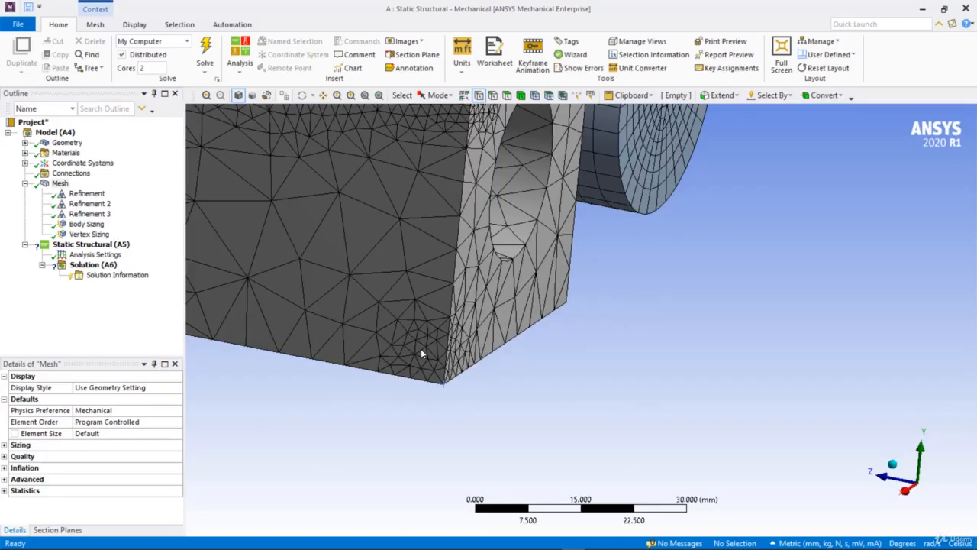
pyautogui.scroll(-4, 421, 348)
pyautogui.moveTo(451, 279); pyautogui.dragTo(530, 279, button='middle')
pyautogui.keyDown('ctrl'); pyautogui.moveTo(458, 261); pyautogui.dragTo(556, 336, button='middle'); pyautogui.keyUp('ctrl')
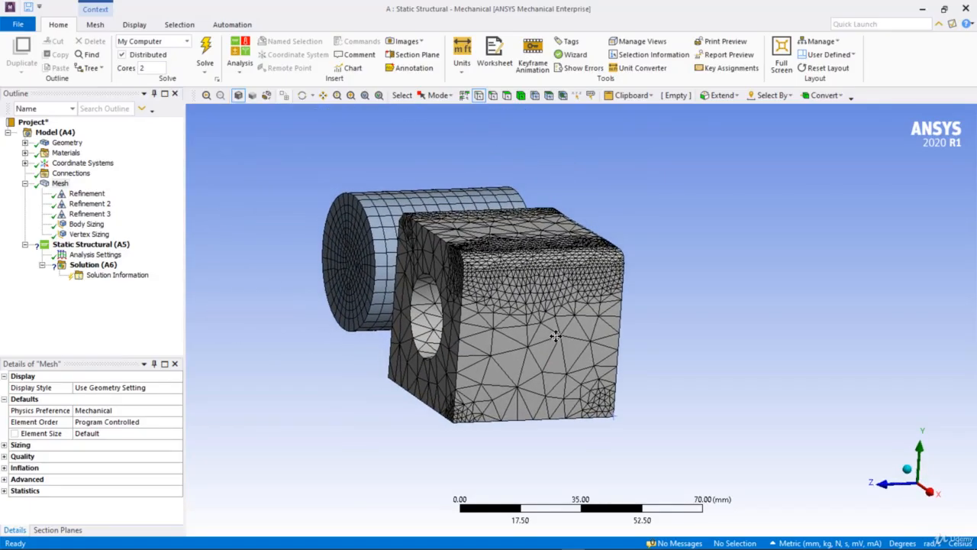